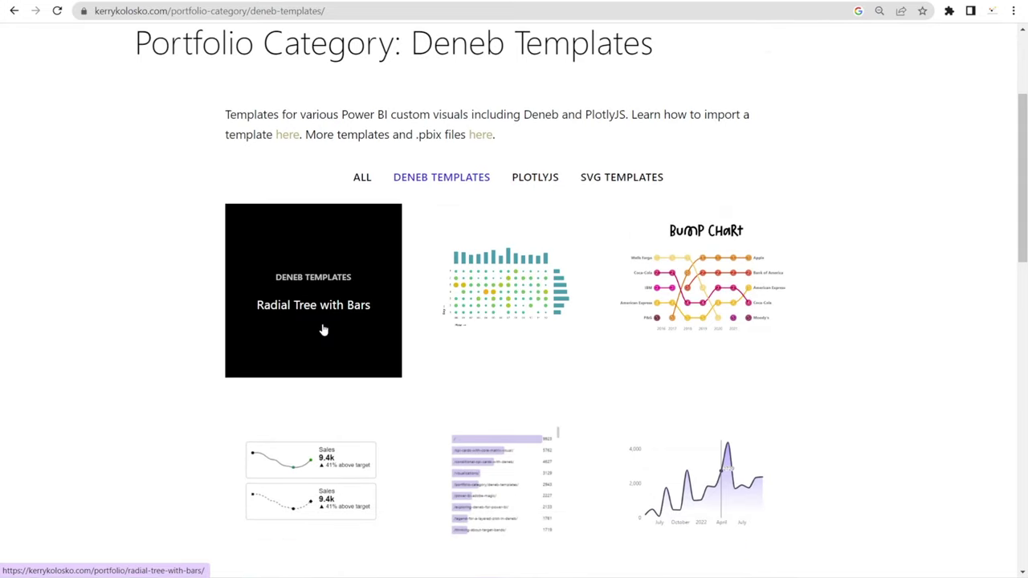
# Browse the Radial Tree with Bars, Bubble Histogram and Bump Chart Deneb template pages.
pyautogui.click(322, 328)
pyautogui.scroll(-3, 859, 313)
pyautogui.scroll(-1, 857, 312)
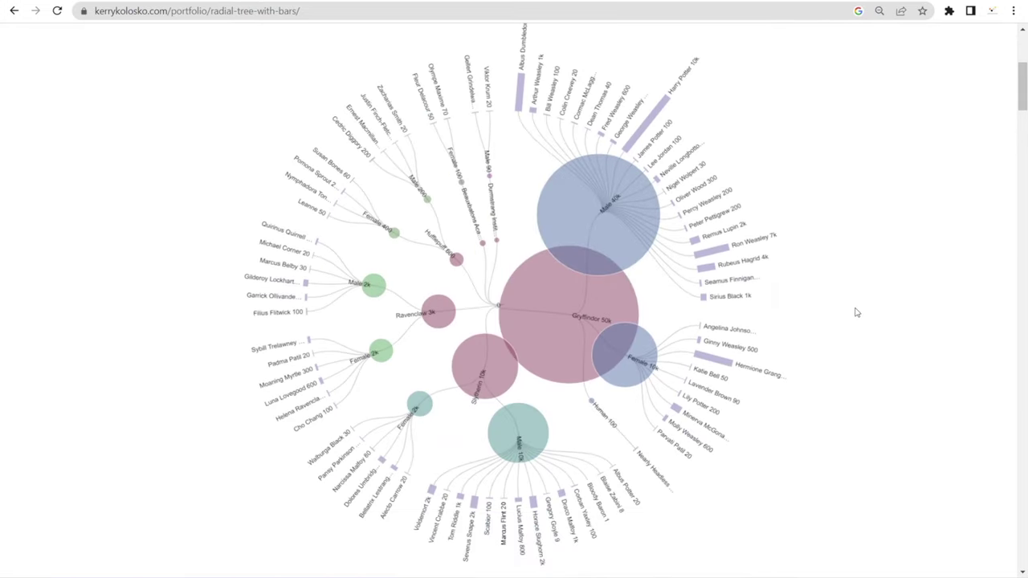
pyautogui.click(14, 10)
pyautogui.click(468, 287)
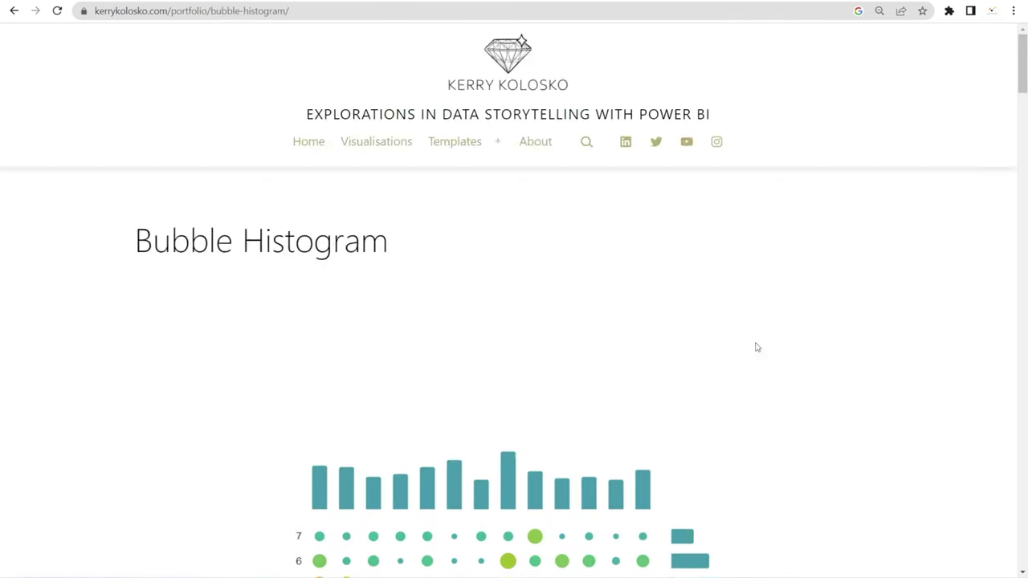
pyautogui.scroll(-4, 766, 346)
pyautogui.scroll(-1, 766, 346)
pyautogui.click(12, 11)
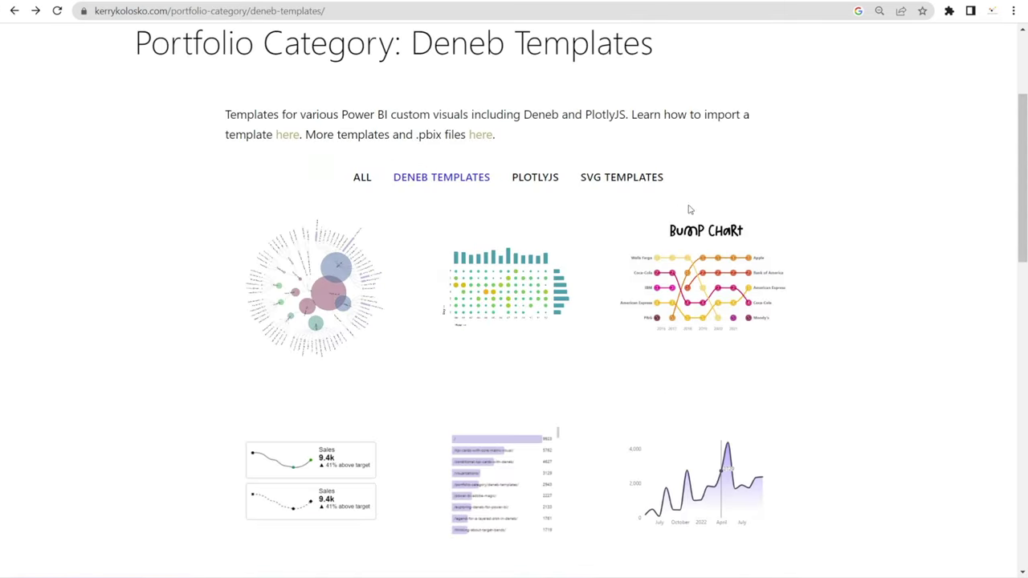
pyautogui.click(739, 292)
pyautogui.scroll(-2, 835, 334)
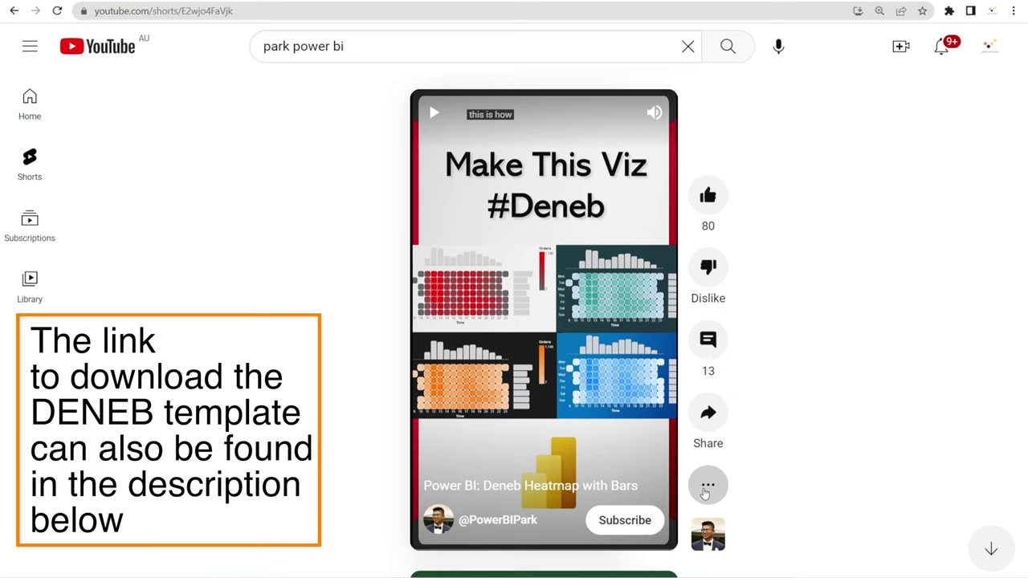
# Open the heatmap short's description and follow the GitHub link under 'My template'.
pyautogui.click(706, 488)
pyautogui.click(759, 331)
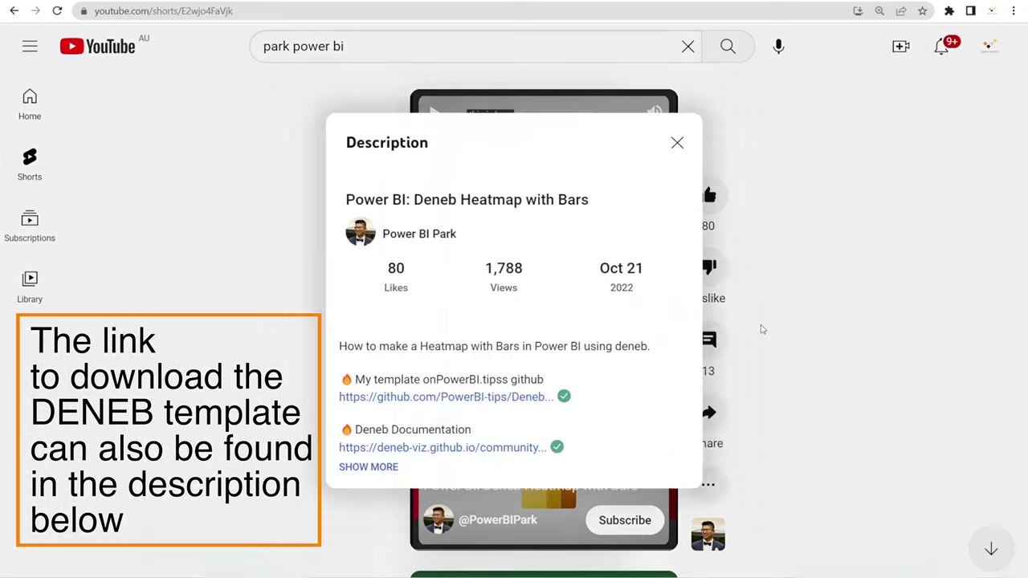
pyautogui.click(404, 407)
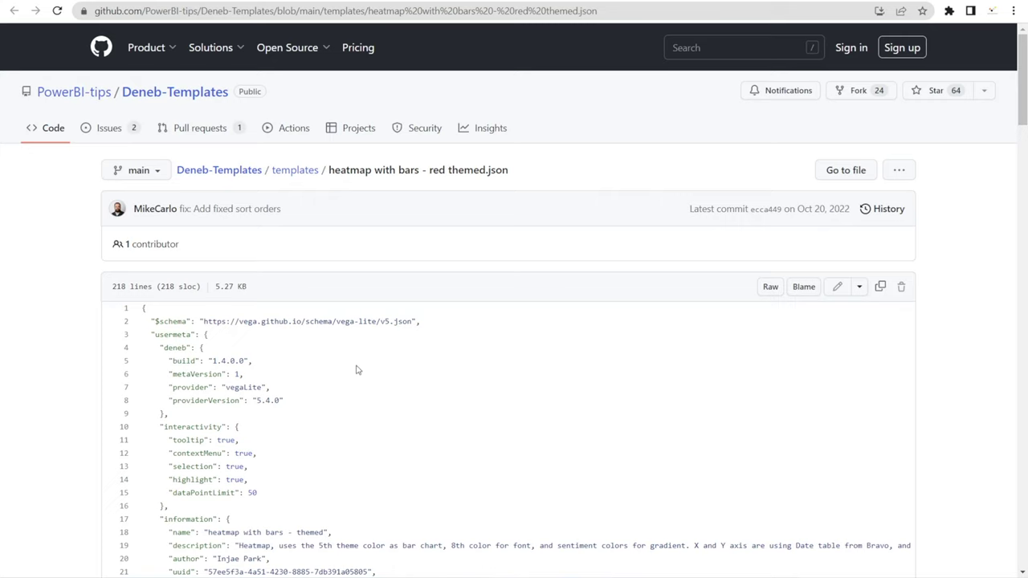
# Review the heatmap with bars - red themed.json file and copy its raw contents.
pyautogui.scroll(-1, 350, 479)
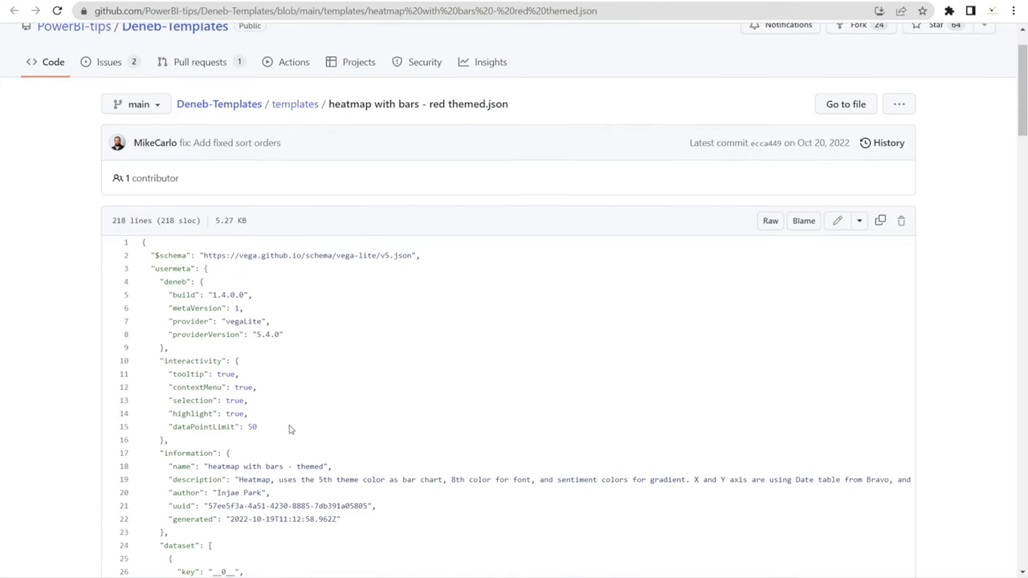
pyautogui.scroll(-9, 290, 445)
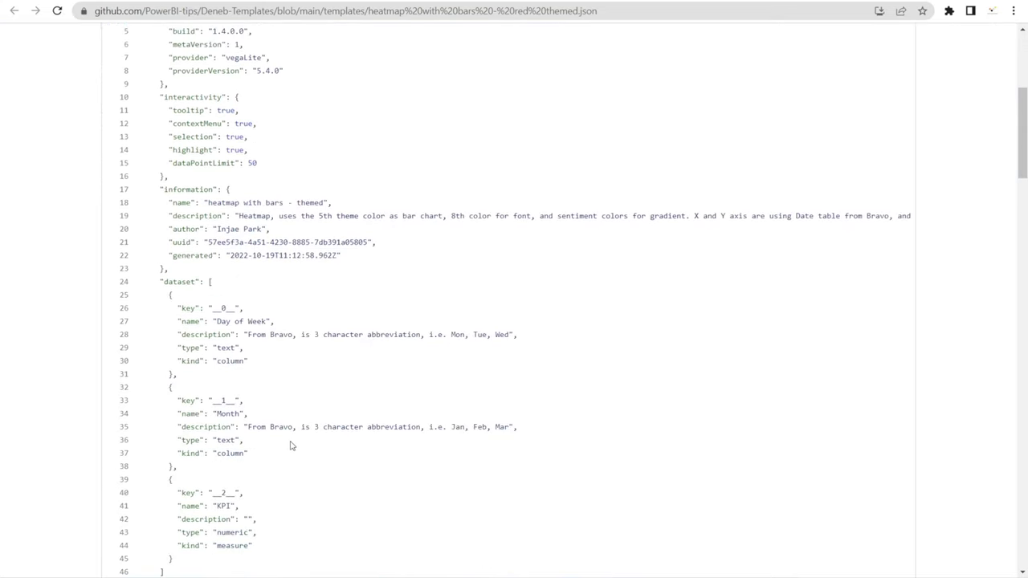
pyautogui.scroll(-5, 290, 445)
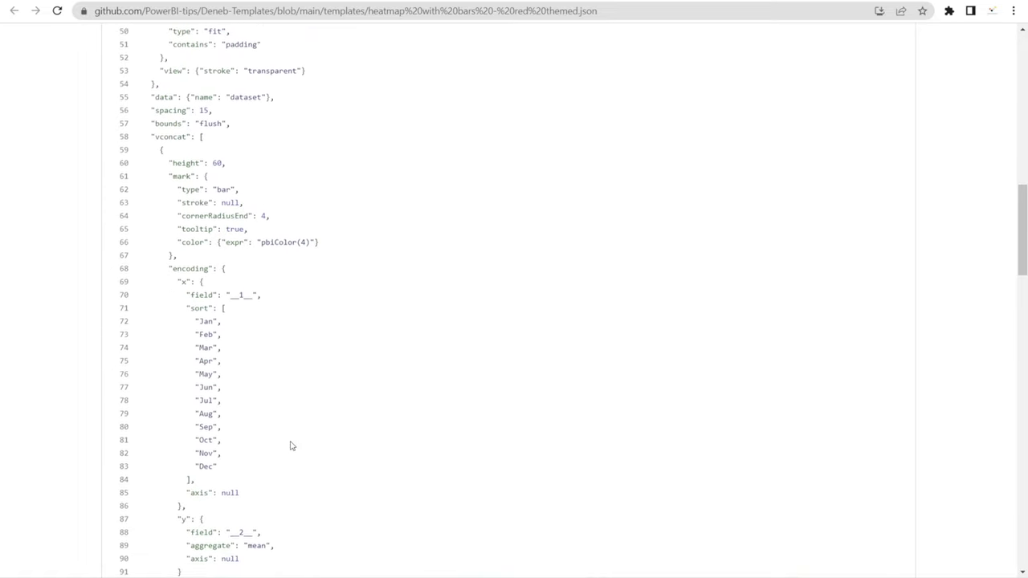
pyautogui.scroll(14, 291, 445)
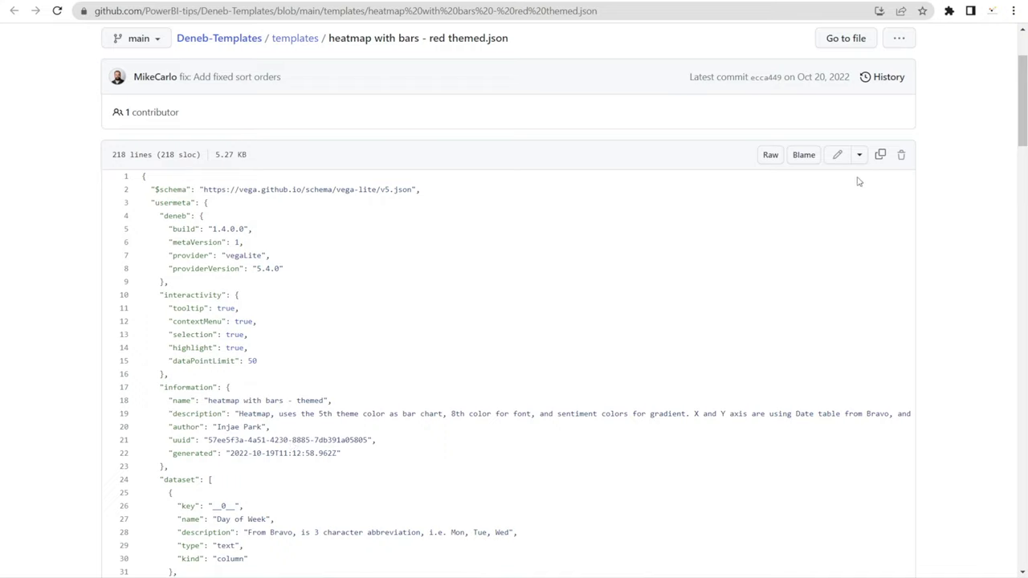
pyautogui.click(880, 157)
# Paste the copied template JSON into a new Notepad window.
pyautogui.press('super')
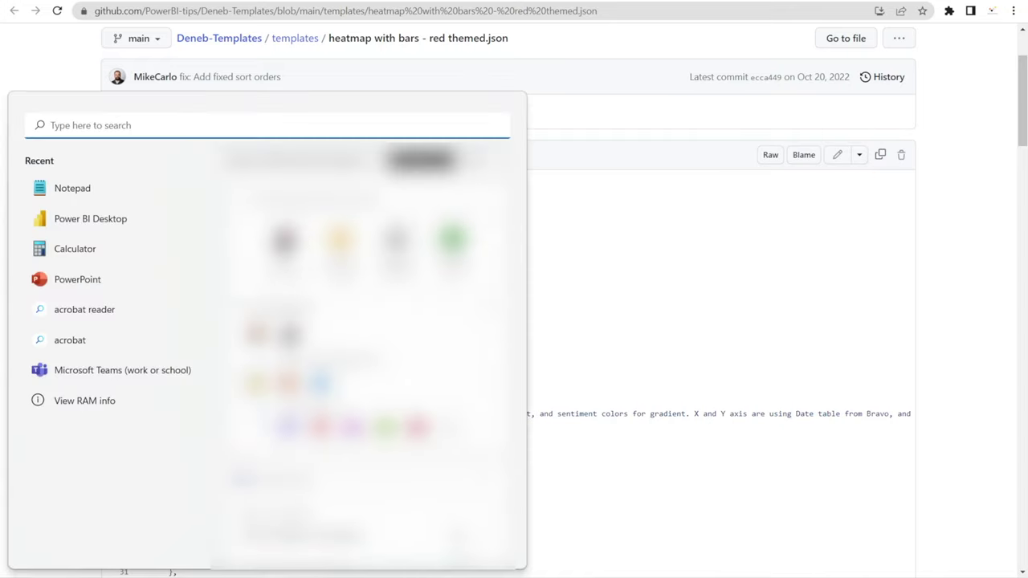
pyautogui.click(77, 197)
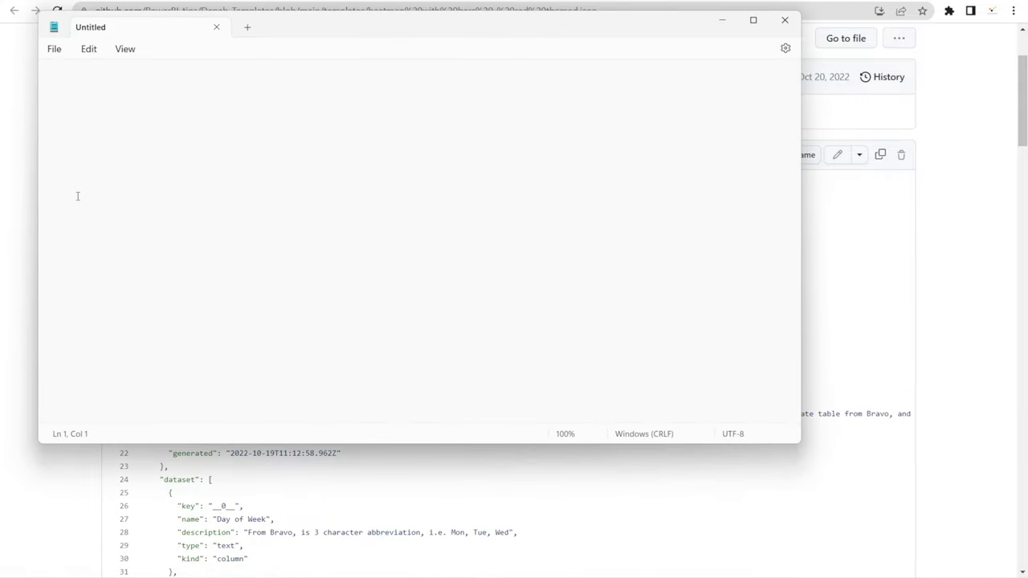
pyautogui.hotkey('ctrl', 'v')
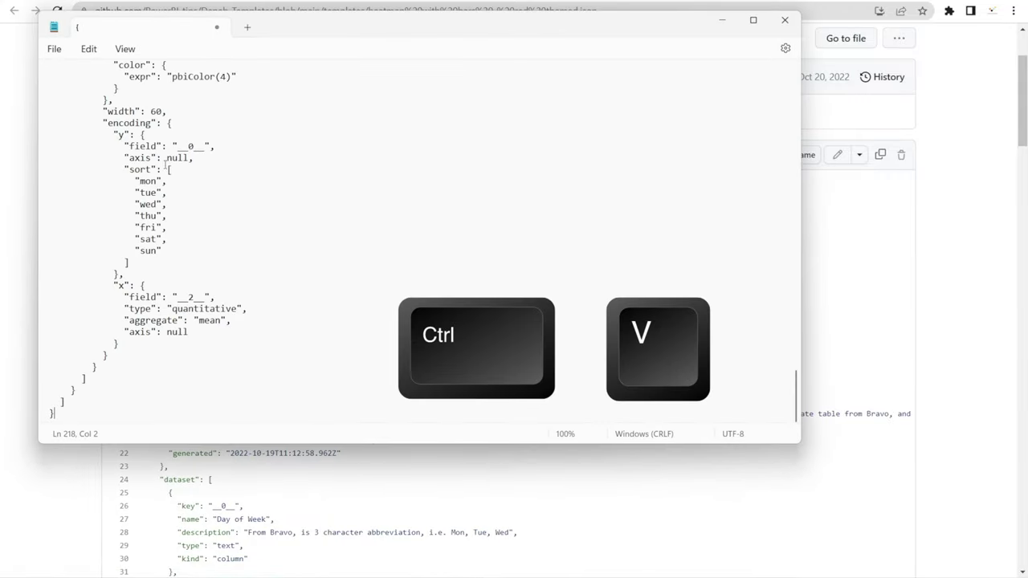
pyautogui.scroll(10, 94, 99)
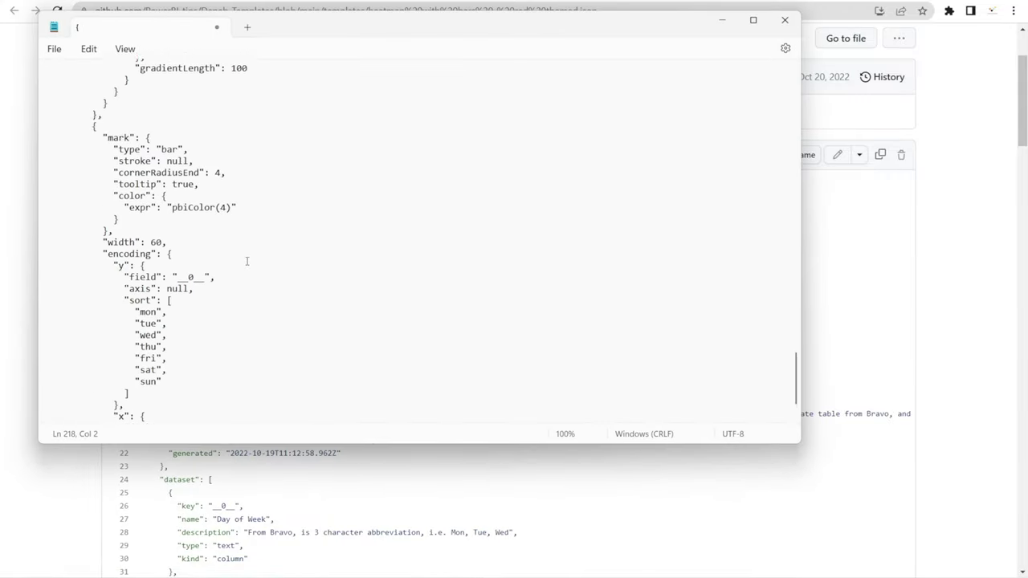
# Save the Notepad file as heatmapPark.json, replacing the existing file.
pyautogui.click(54, 51)
pyautogui.click(71, 160)
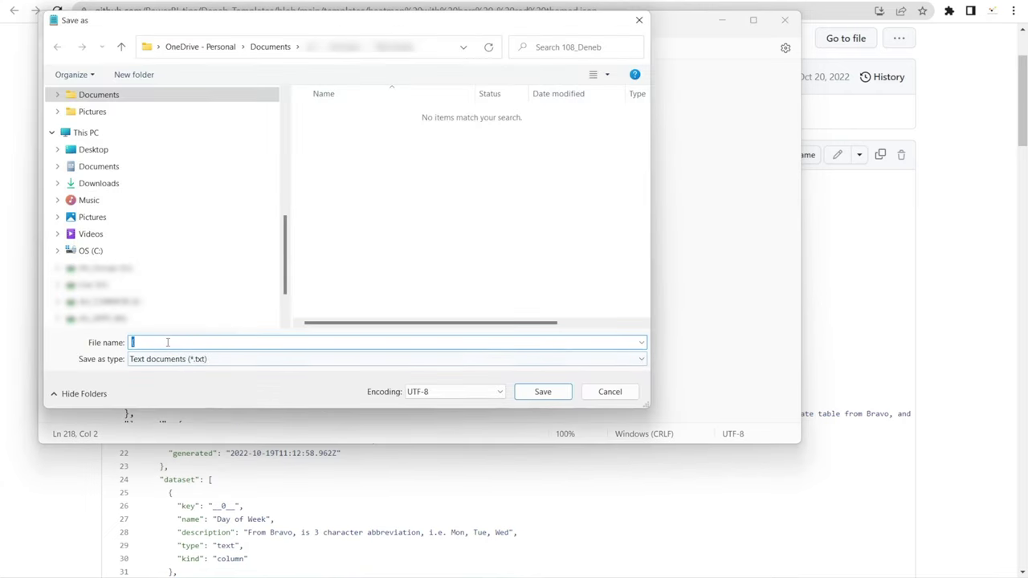
pyautogui.write('heatmapPark.json')
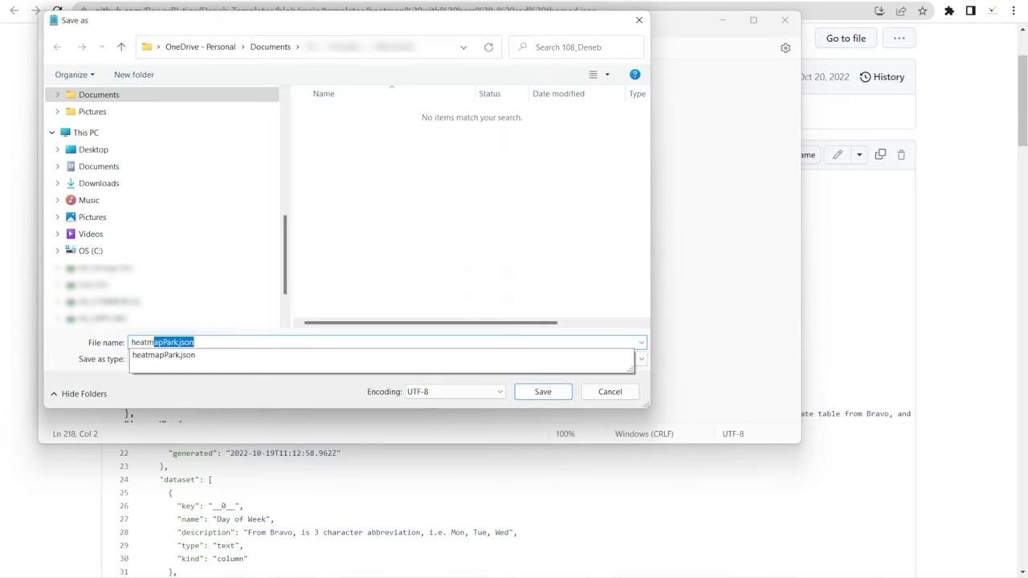
pyautogui.click(525, 393)
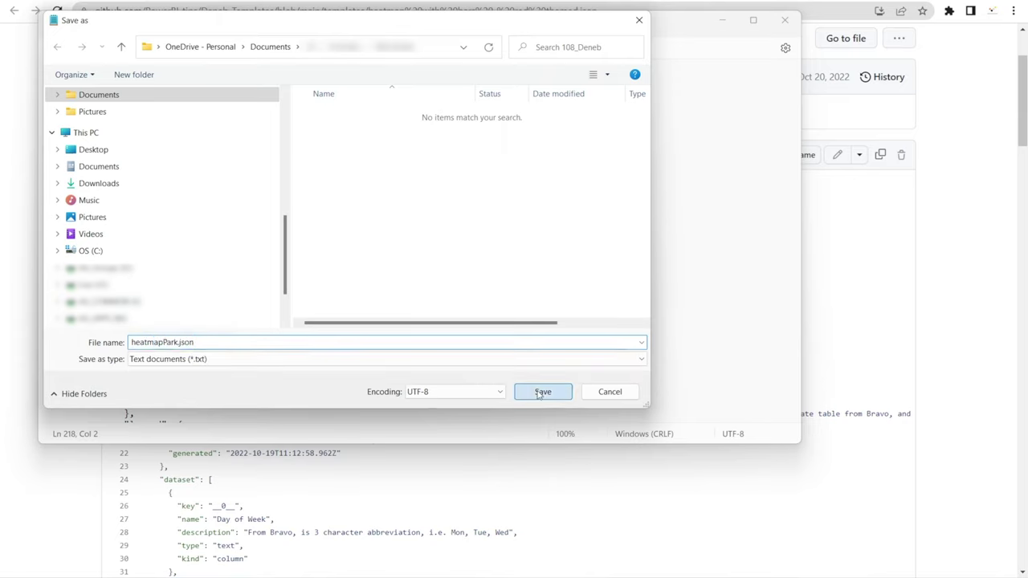
pyautogui.click(559, 290)
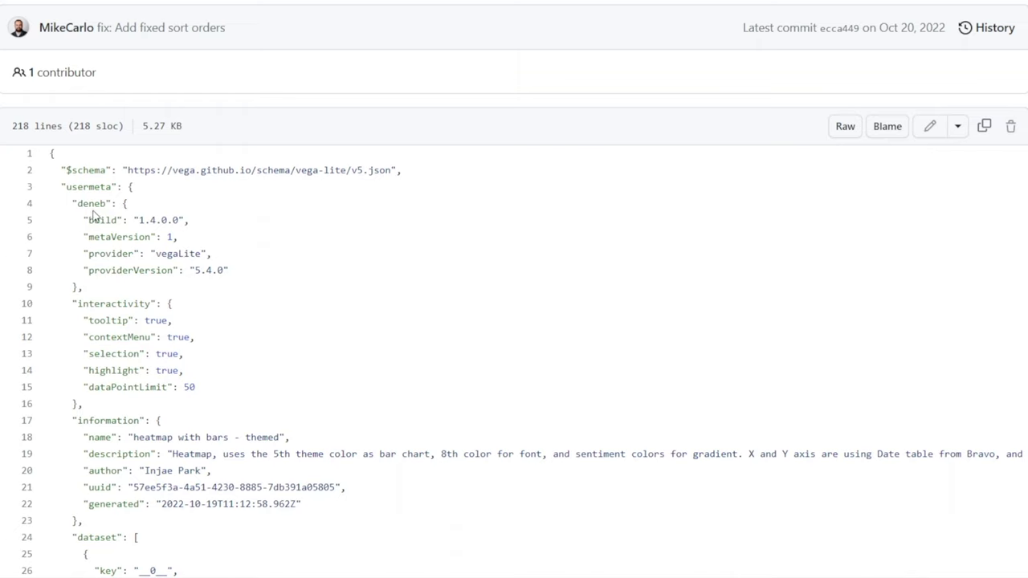
pyautogui.scroll(-3, 259, 333)
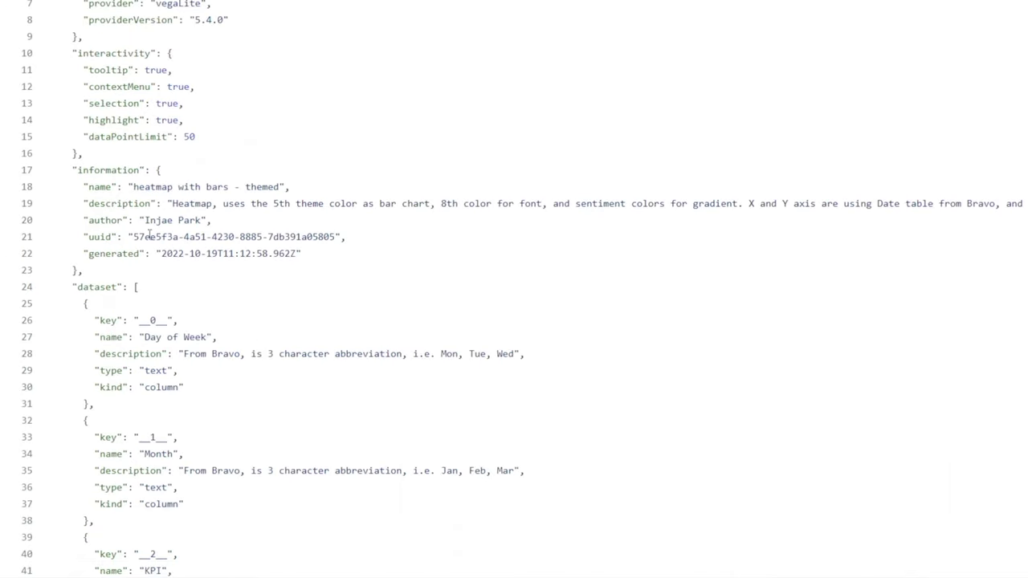
pyautogui.moveTo(94, 186); pyautogui.dragTo(351, 259)
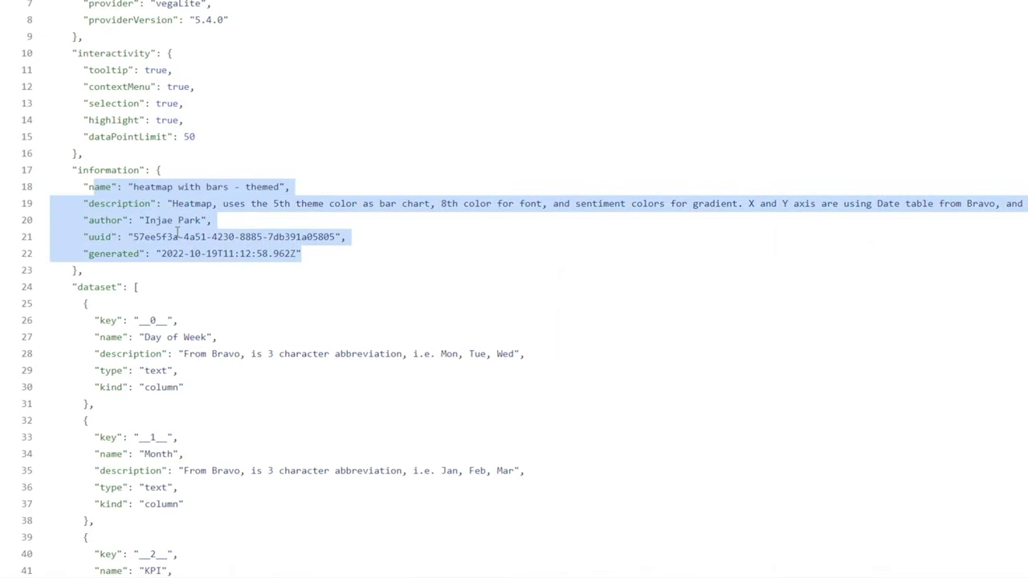
pyautogui.scroll(-3, 235, 315)
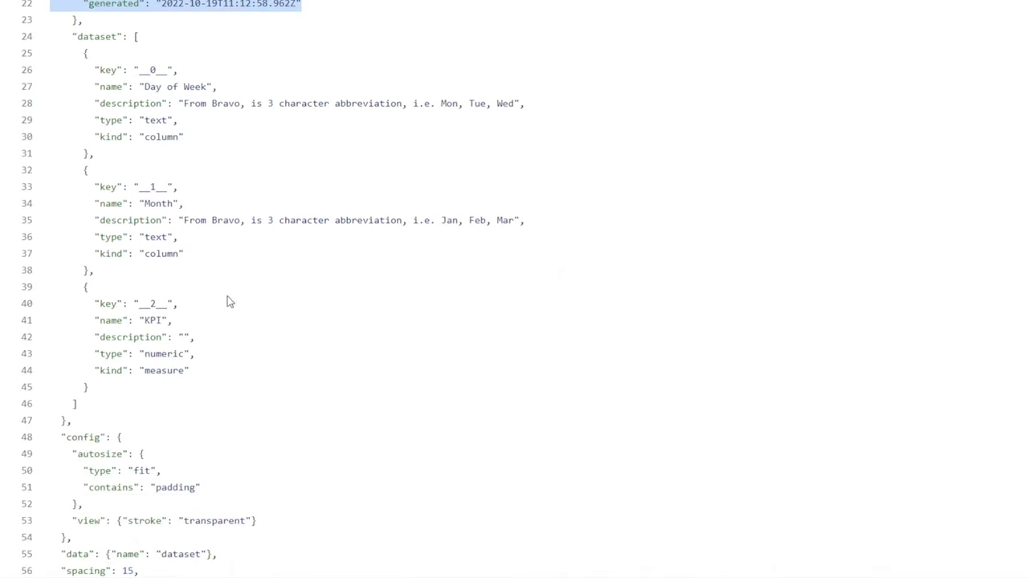
pyautogui.moveTo(74, 36); pyautogui.dragTo(164, 415)
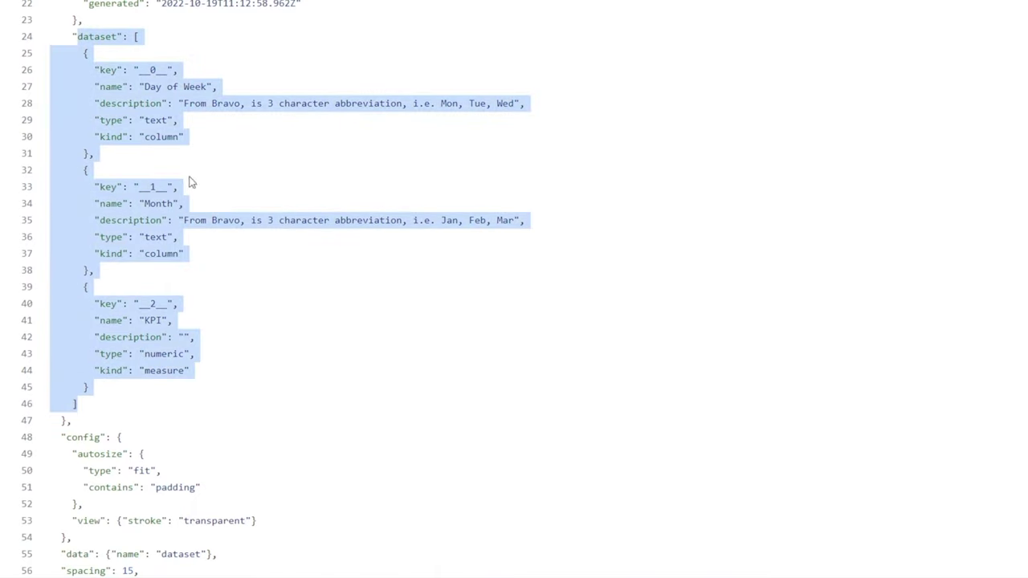
pyautogui.click(229, 158)
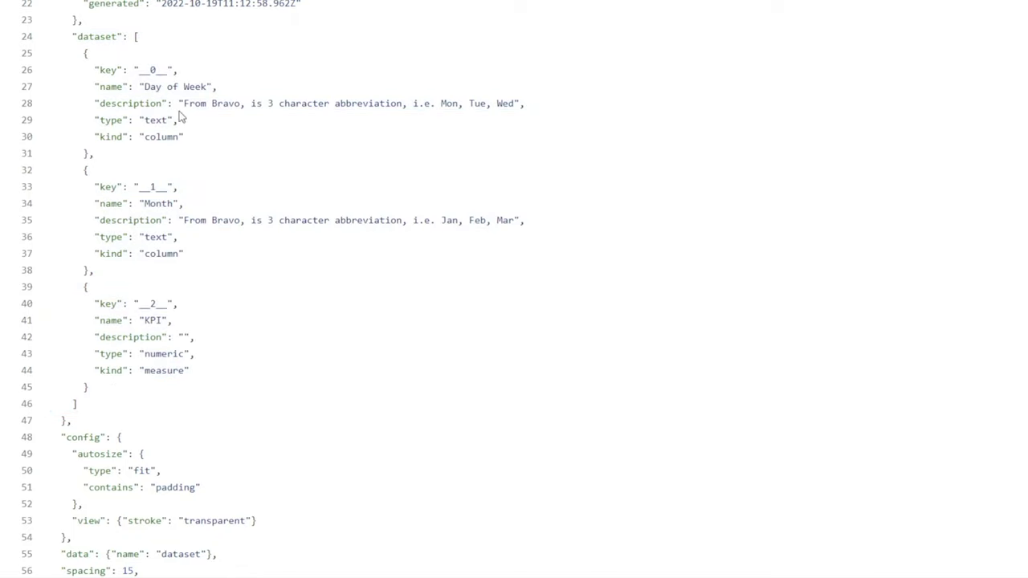
pyautogui.moveTo(174, 90); pyautogui.dragTo(208, 90)
pyautogui.moveTo(145, 204); pyautogui.dragTo(178, 205)
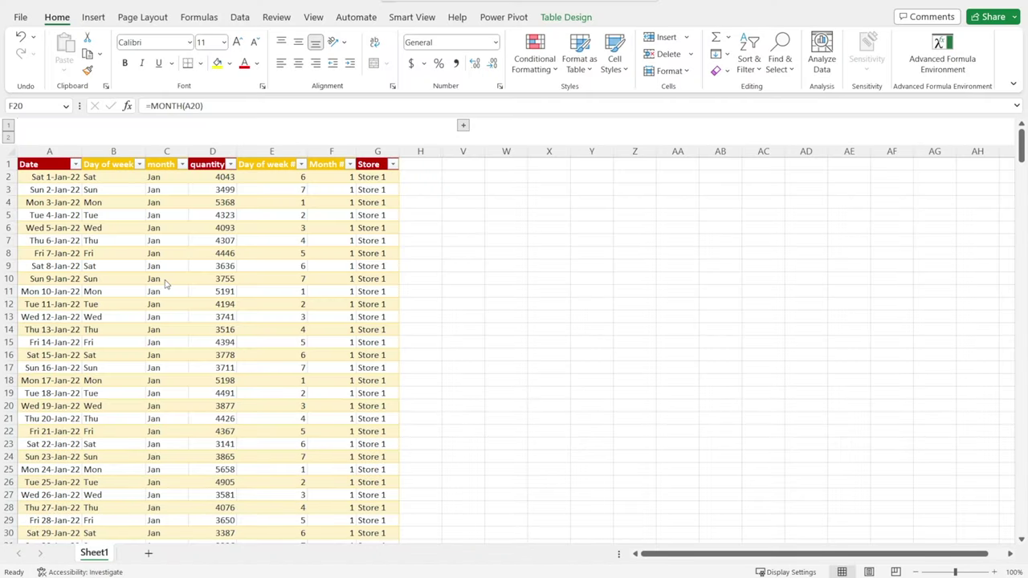
pyautogui.click(32, 164)
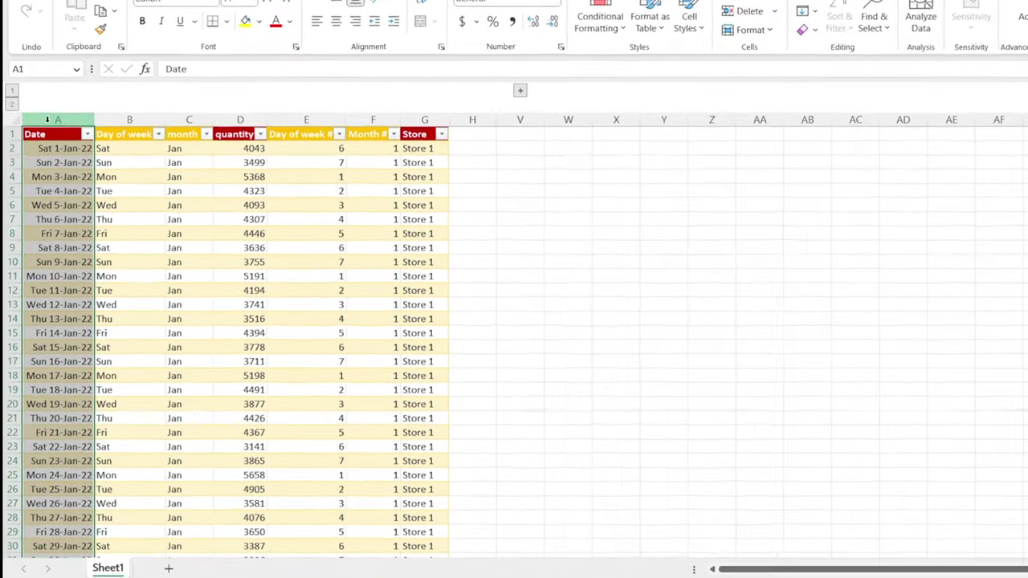
pyautogui.click(204, 150)
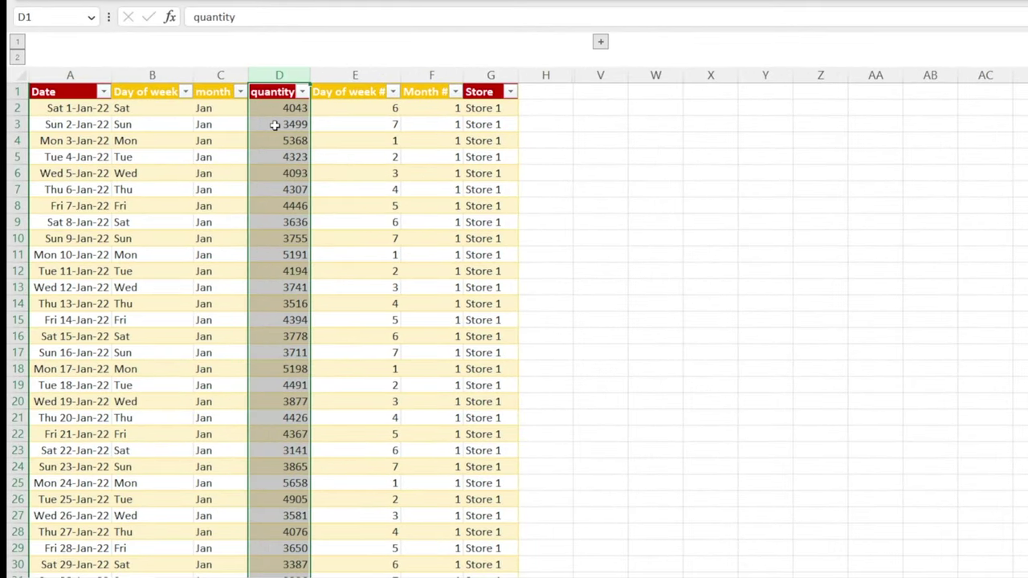
pyautogui.moveTo(152, 75); pyautogui.dragTo(205, 76)
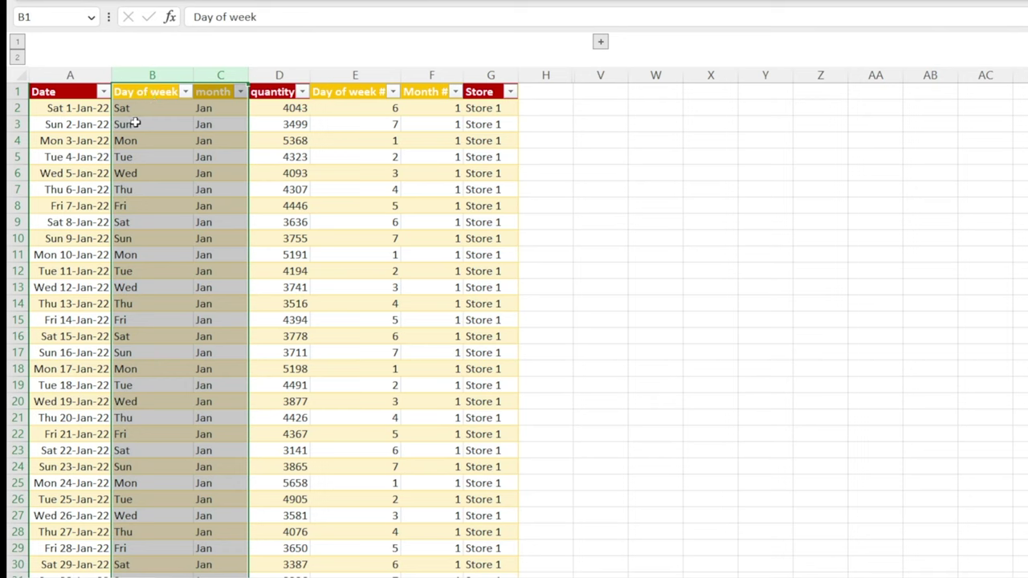
pyautogui.click(137, 107)
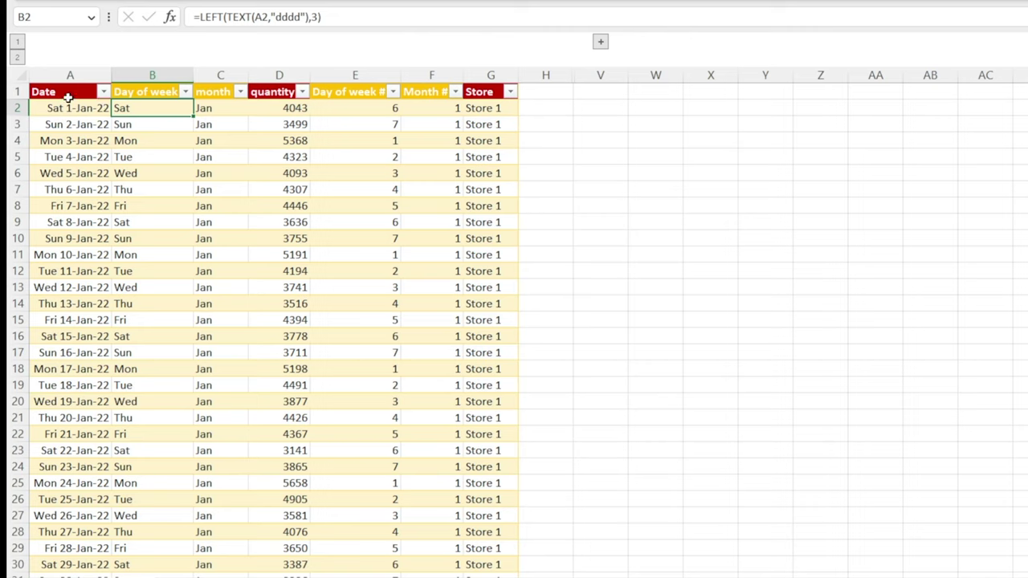
pyautogui.click(206, 109)
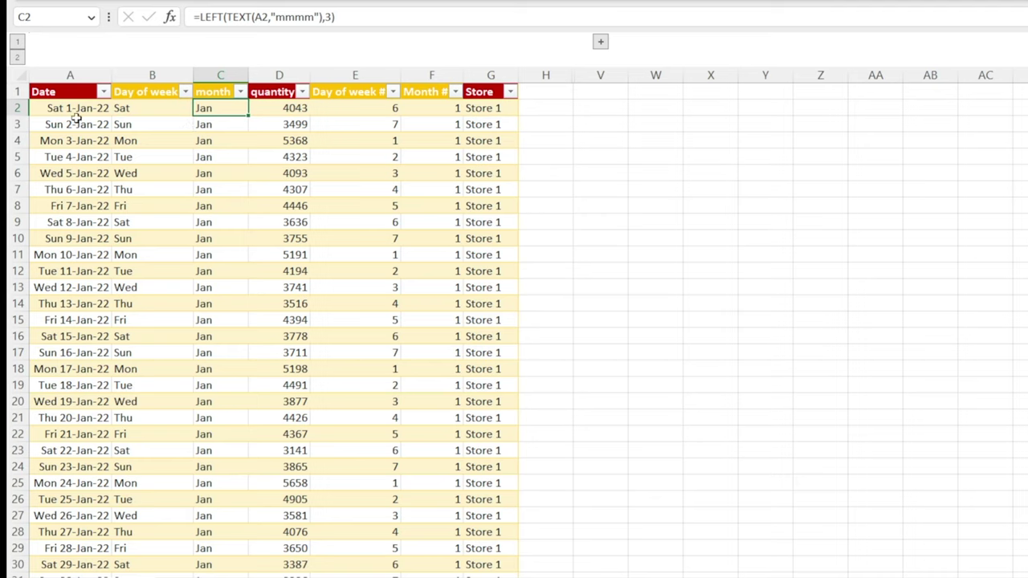
pyautogui.click(38, 225)
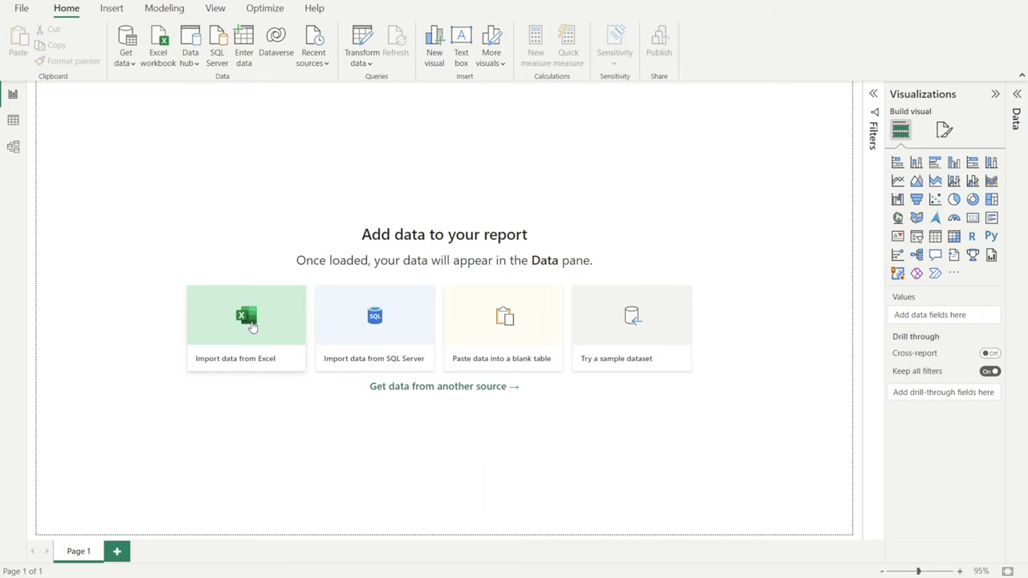
# Import Table1 from the Heatmap_ExcelDataSource_v3_1StoreOnly Excel workbook.
pyautogui.click(252, 325)
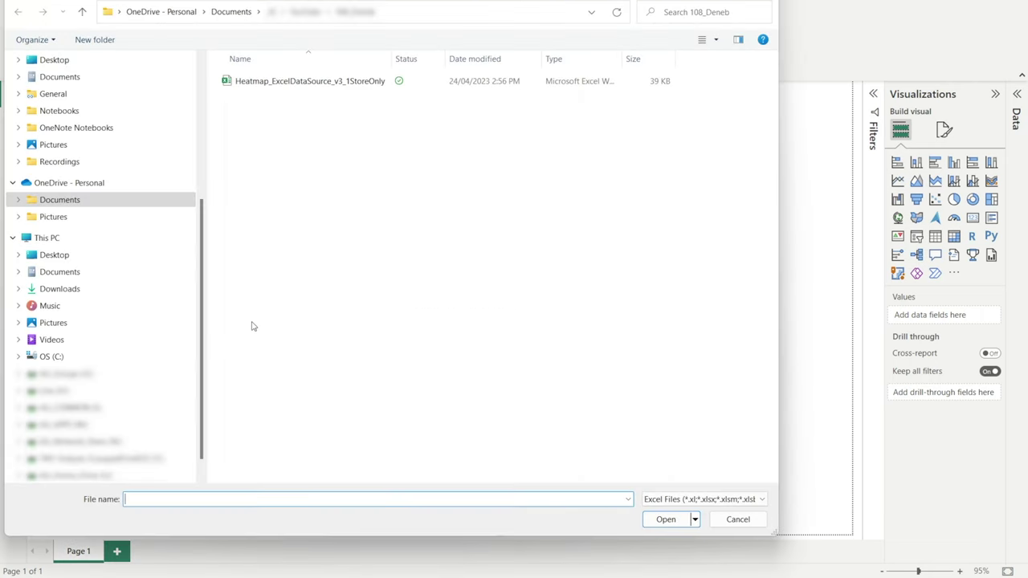
pyautogui.click(273, 85)
pyautogui.click(665, 519)
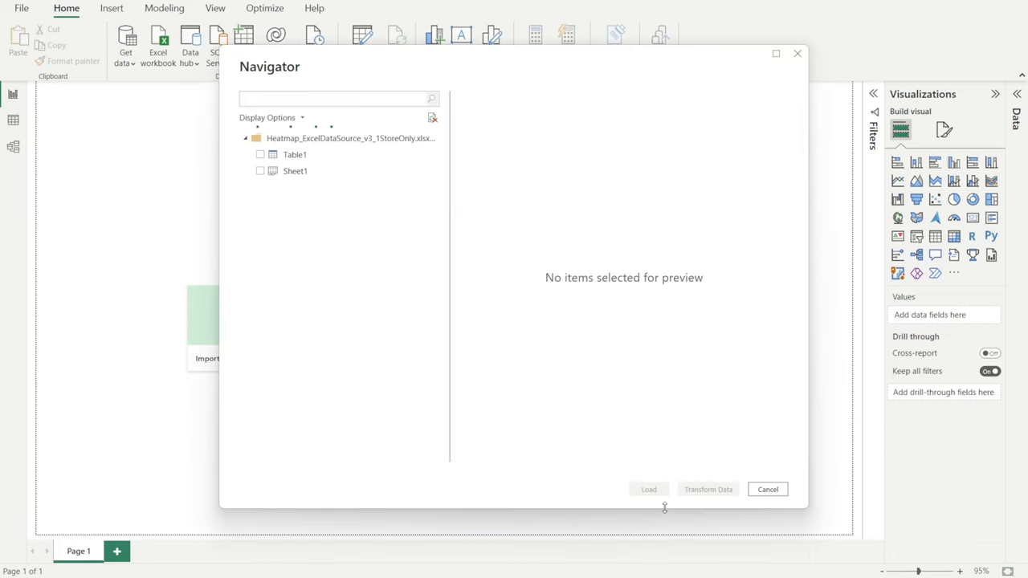
pyautogui.click(260, 154)
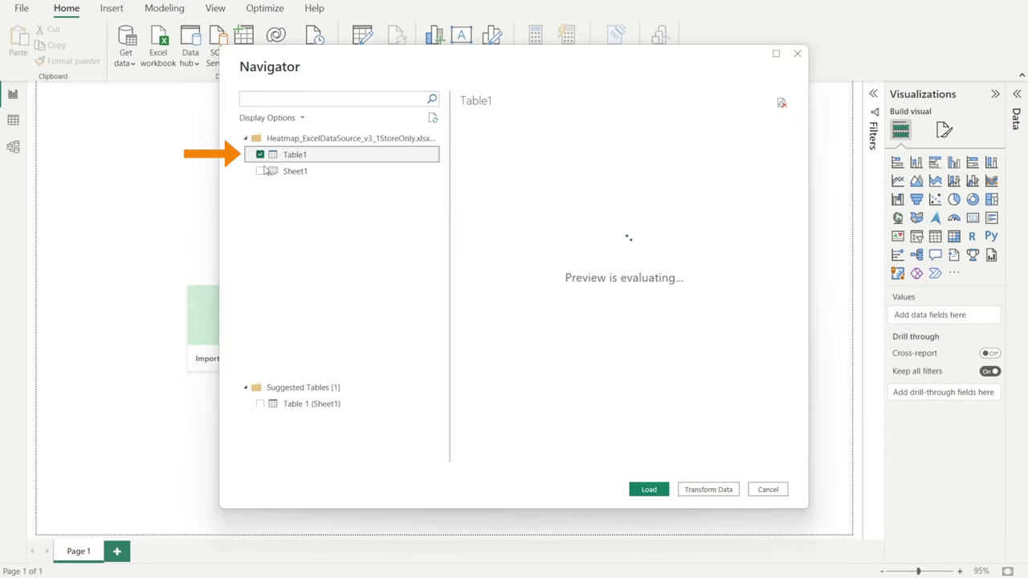
pyautogui.click(649, 489)
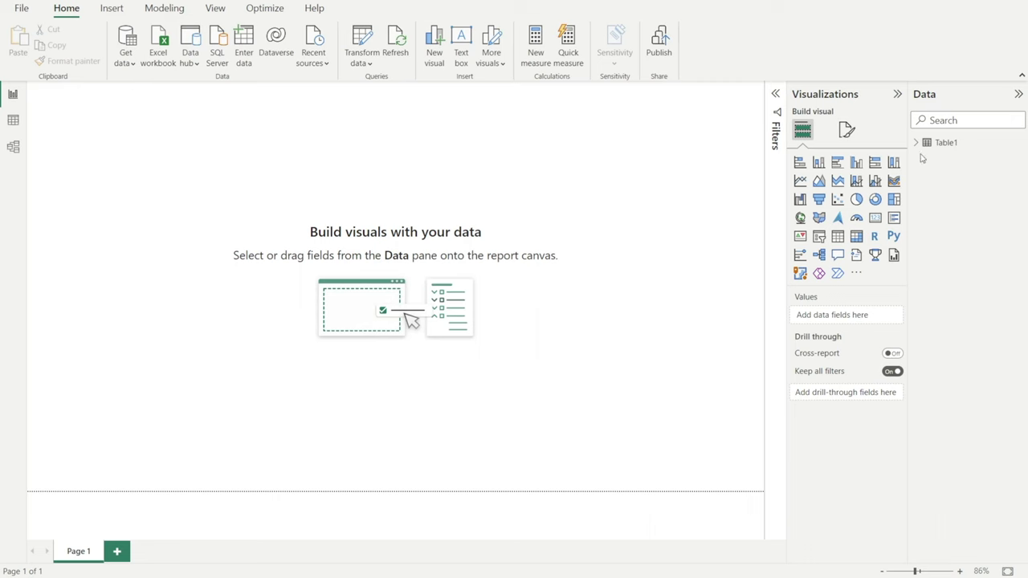
# Create the measure Av Qty Sold = Average(Table1[quantity]) in Table1.
pyautogui.click(918, 144)
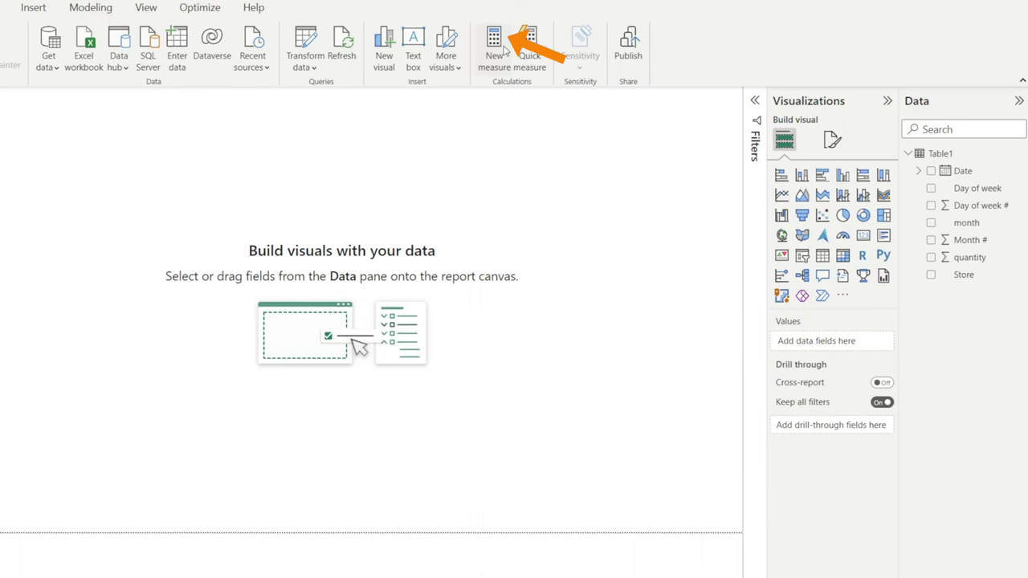
pyautogui.click(495, 48)
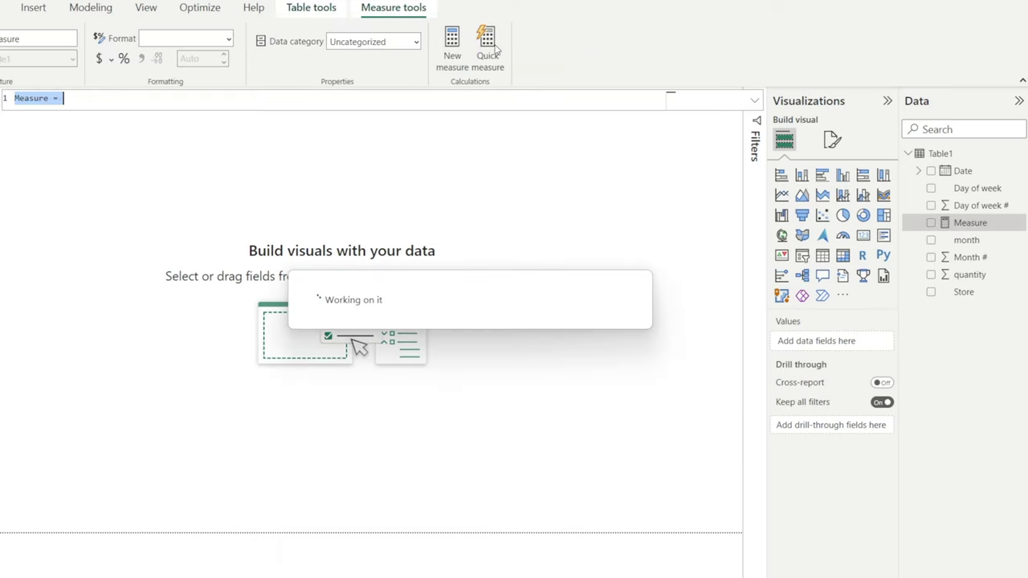
pyautogui.write('av')
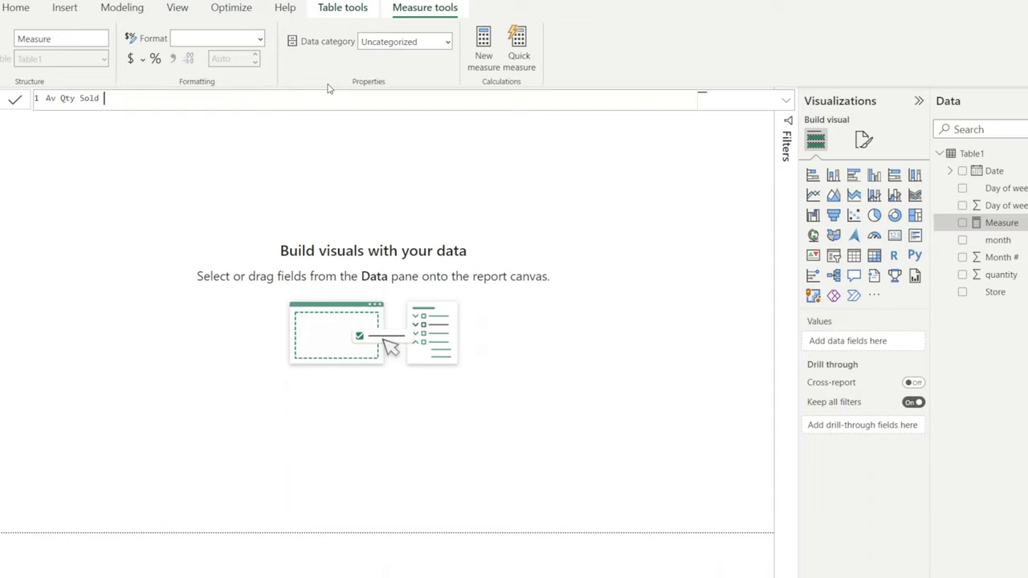
pyautogui.write(' Qty Sold = Average(')
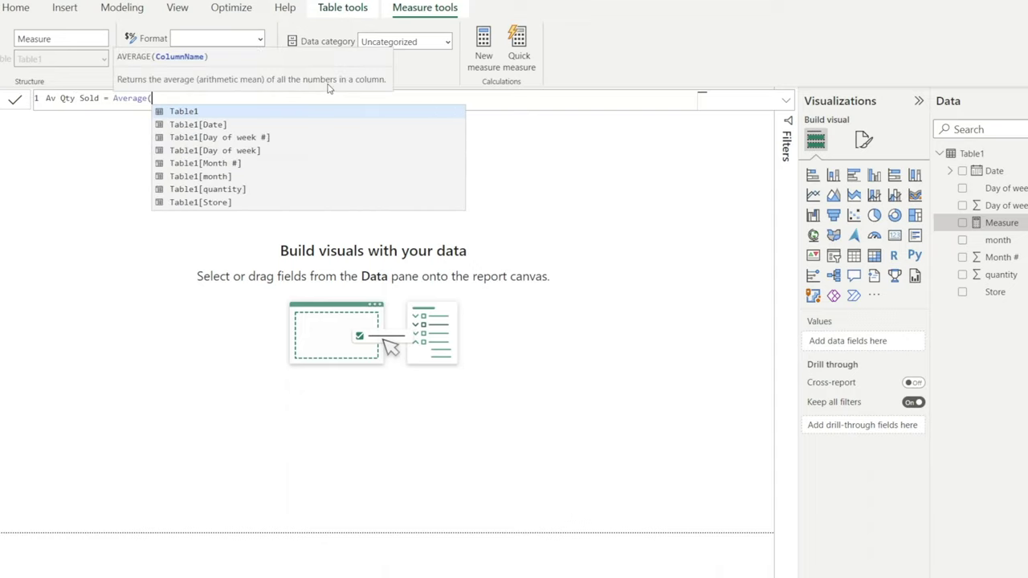
pyautogui.press('Down')
pyautogui.press('Down')
pyautogui.press('Down')
pyautogui.press('Down')
pyautogui.press('Down')
pyautogui.press('Down')
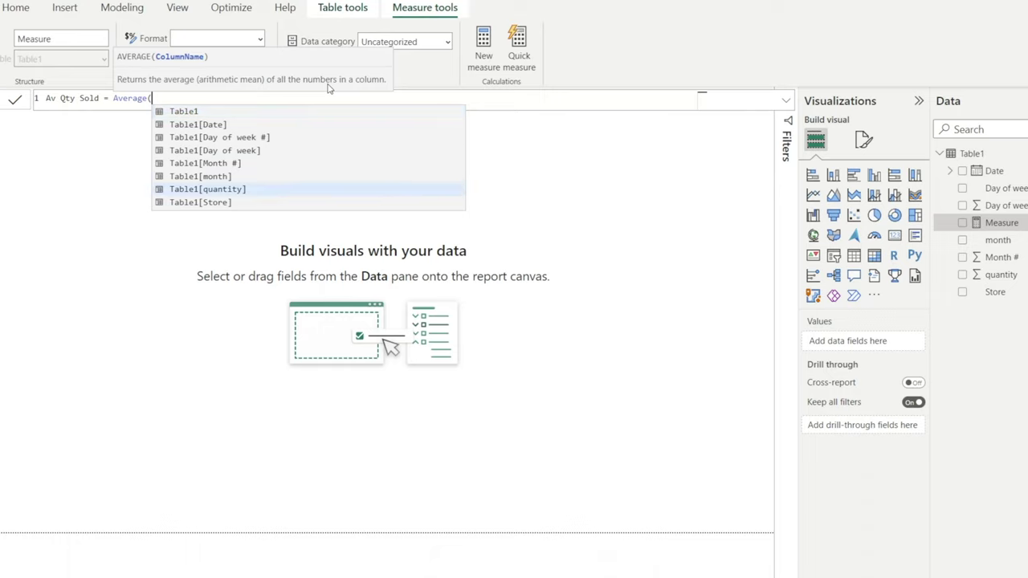
pyautogui.press('Tab')
pyautogui.write(')')
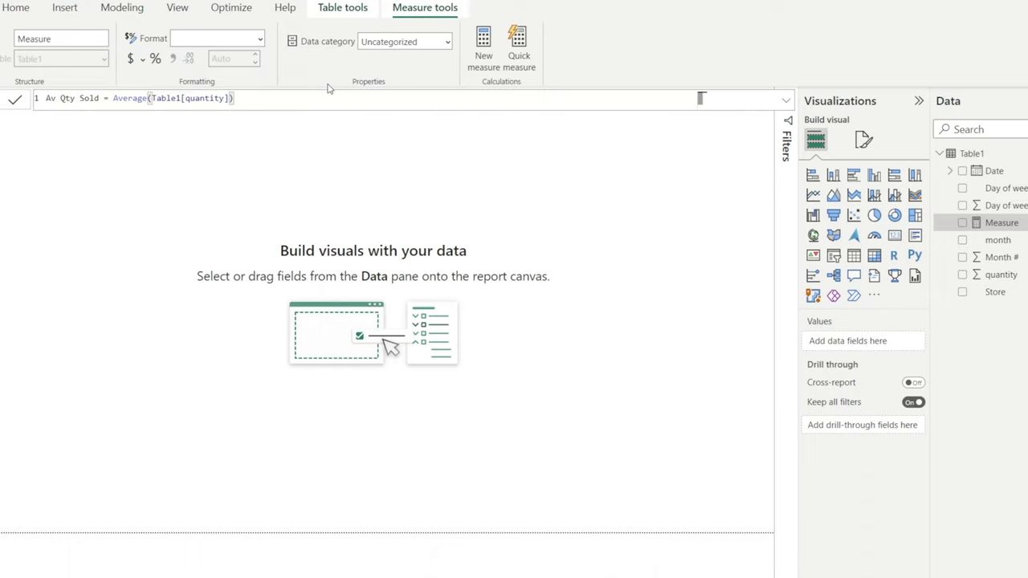
pyautogui.click(16, 99)
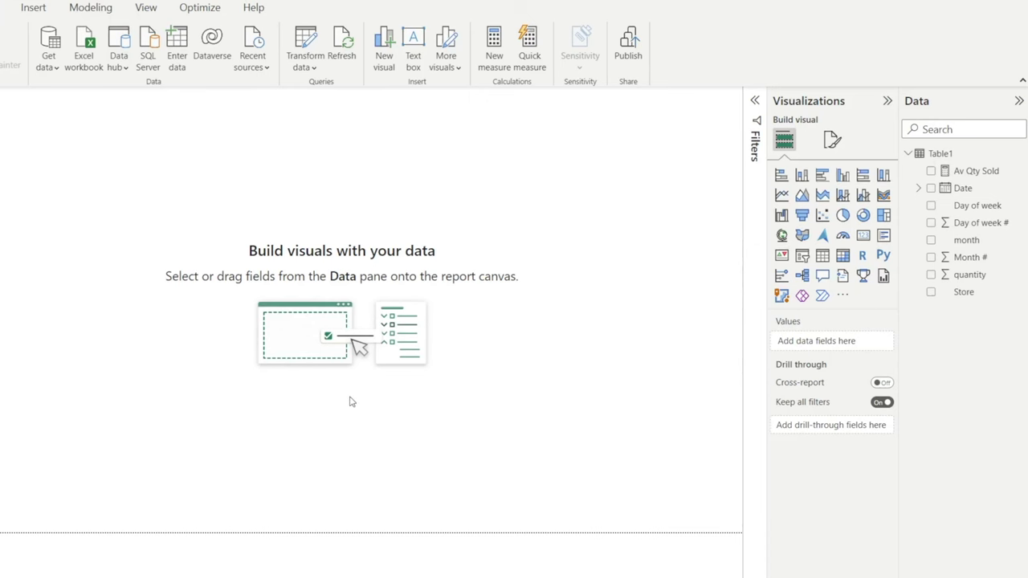
# Search the visuals store for 'deneb' and add the Deneb custom visual.
pyautogui.click(841, 296)
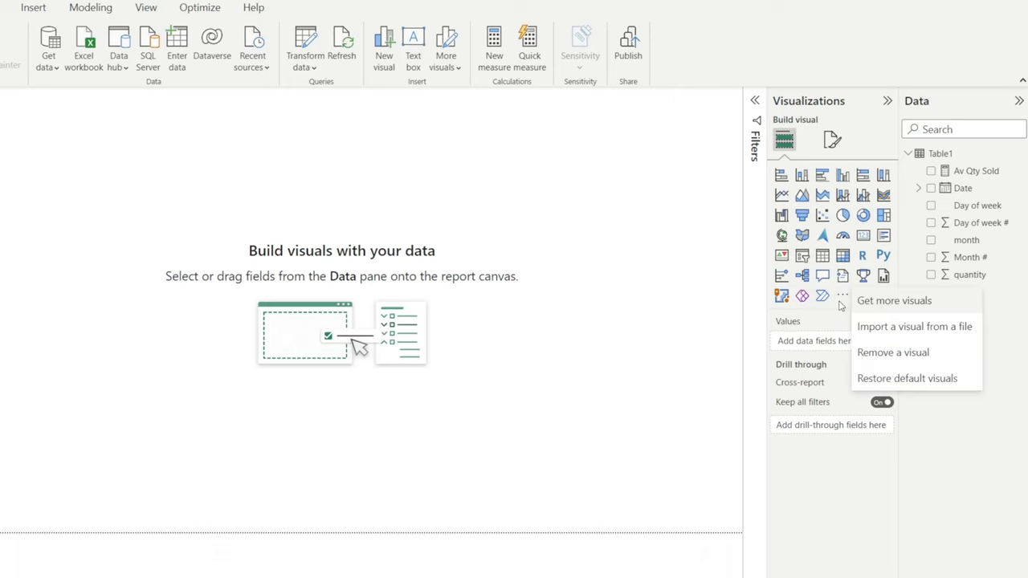
pyautogui.click(881, 311)
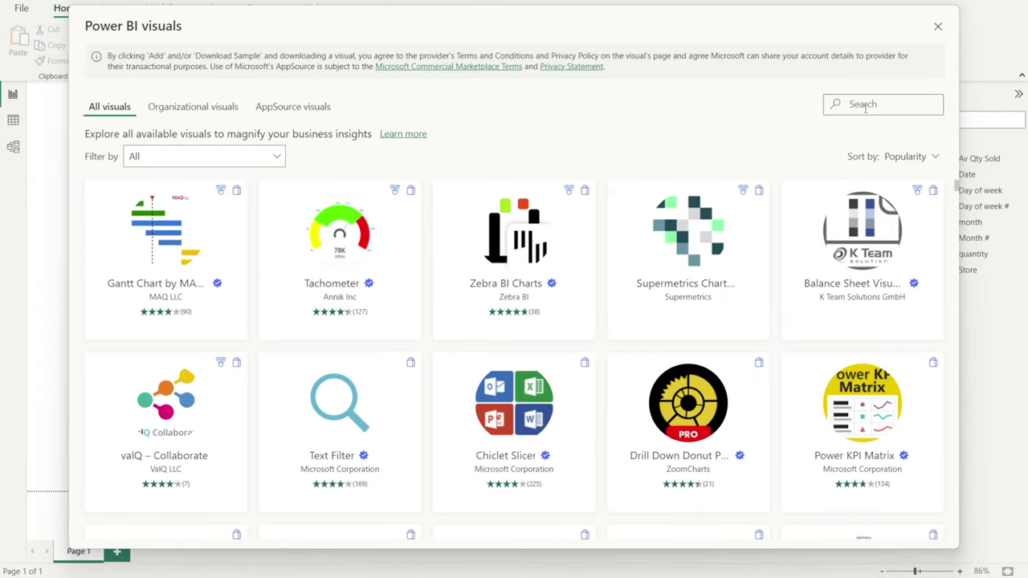
pyautogui.click(865, 106)
pyautogui.write('deneb')
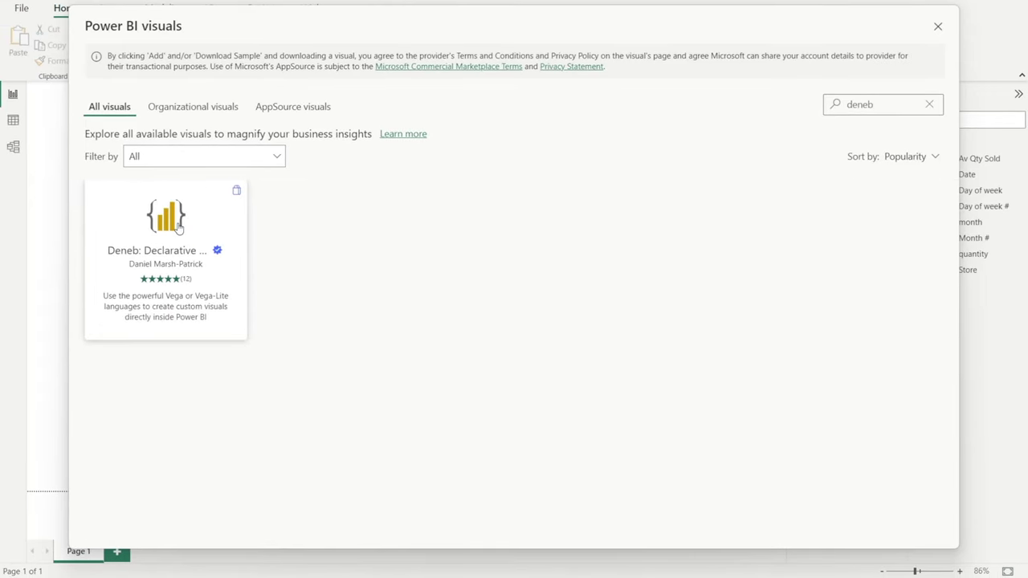
pyautogui.click(179, 228)
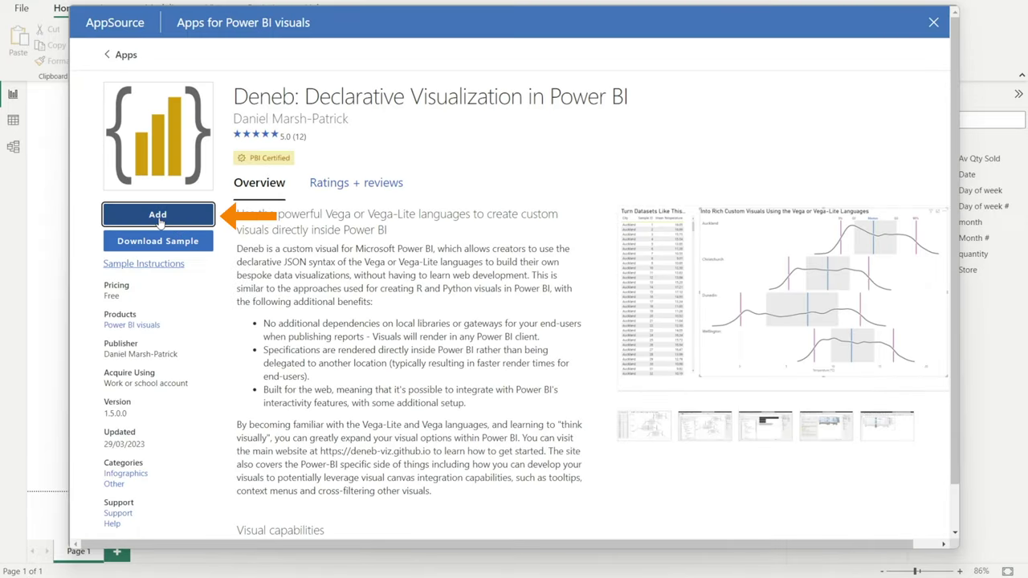
pyautogui.click(159, 216)
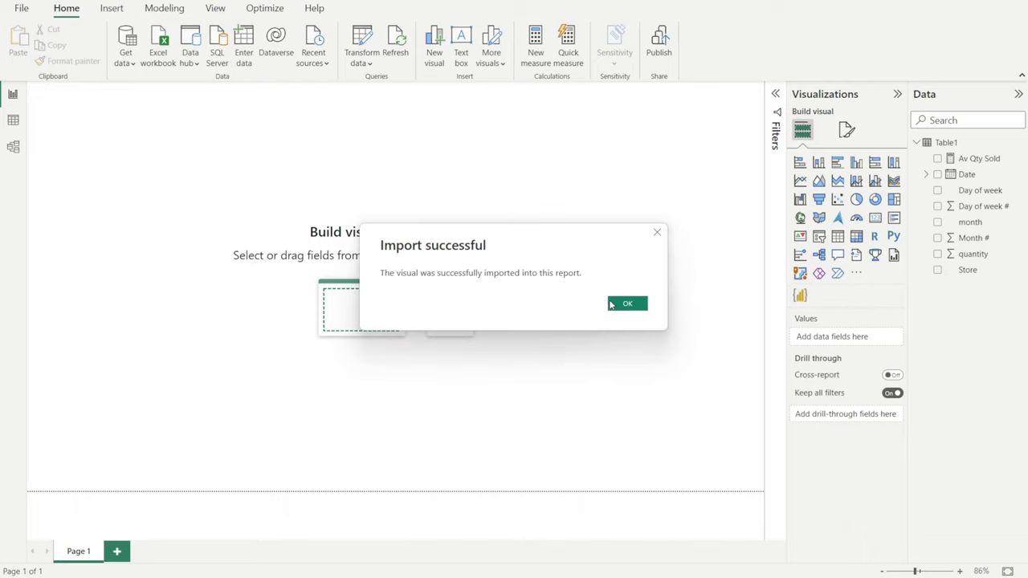
# Place a new Deneb visual on the canvas and enlarge it.
pyautogui.click(627, 303)
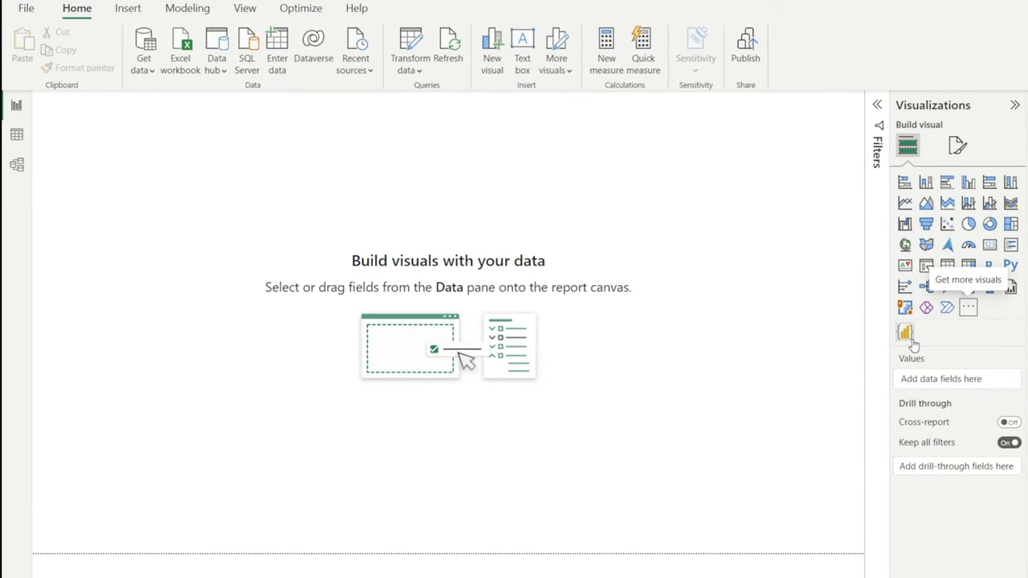
pyautogui.click(906, 334)
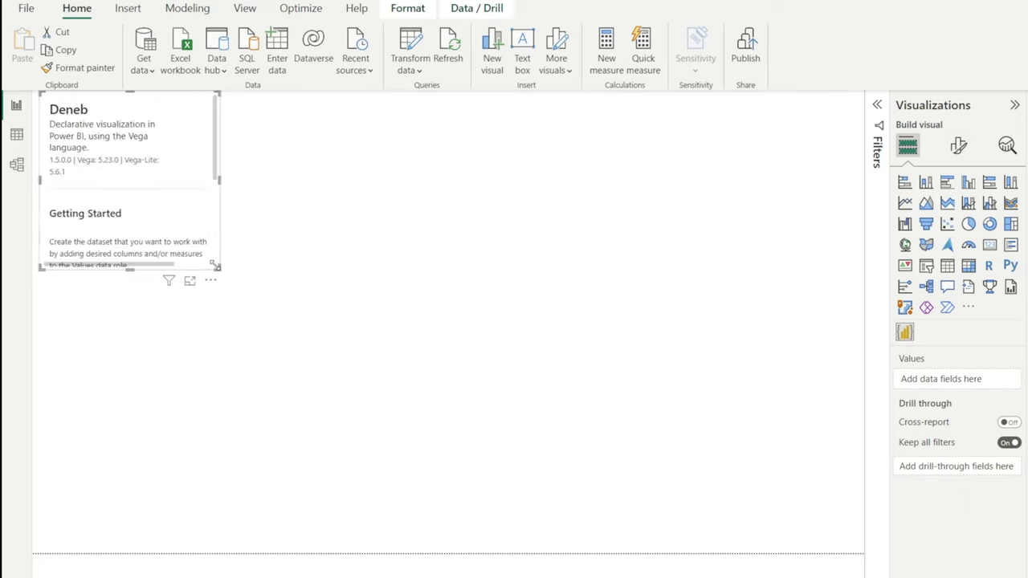
pyautogui.moveTo(220, 272); pyautogui.dragTo(516, 399)
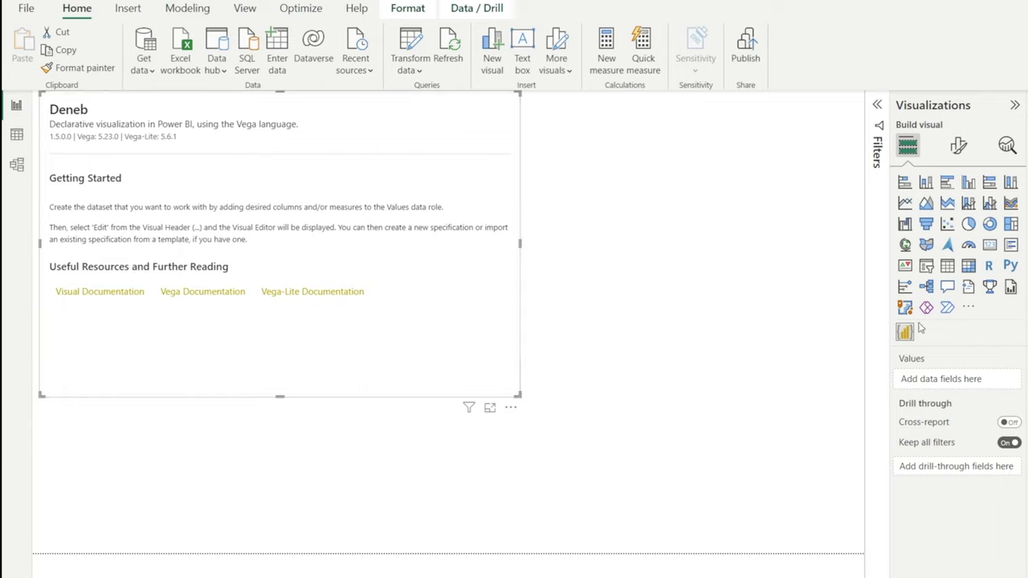
# Add Day of week, month and Av Qty Sold to the Deneb visual's Values.
pyautogui.moveTo(971, 215); pyautogui.dragTo(845, 383)
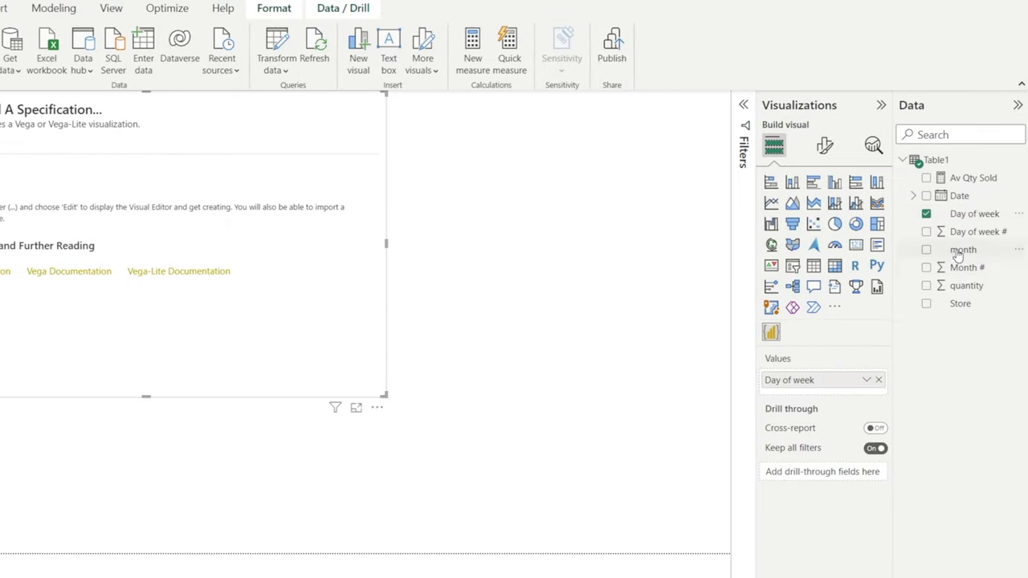
pyautogui.moveTo(960, 250); pyautogui.dragTo(838, 394)
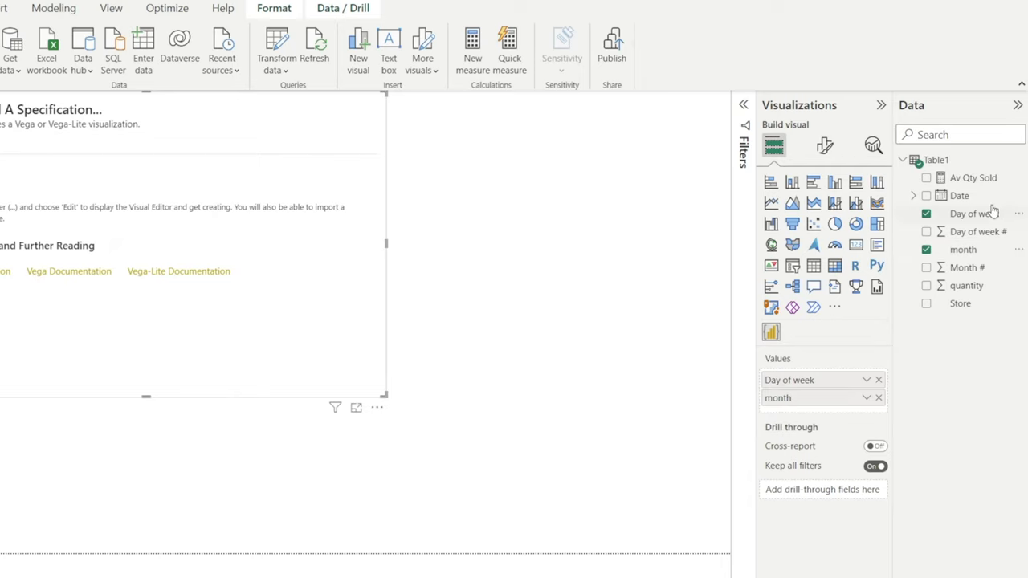
pyautogui.moveTo(965, 178); pyautogui.dragTo(859, 411)
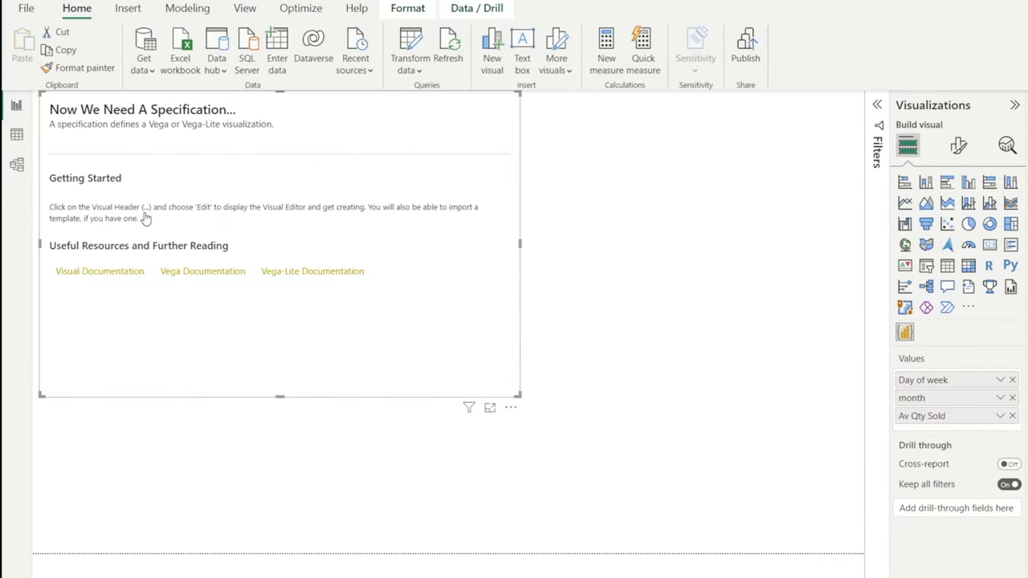
# Open the Deneb editor and preview the Simple Bar, Grouped Bar and Colored Scatterplot templates.
pyautogui.click(511, 408)
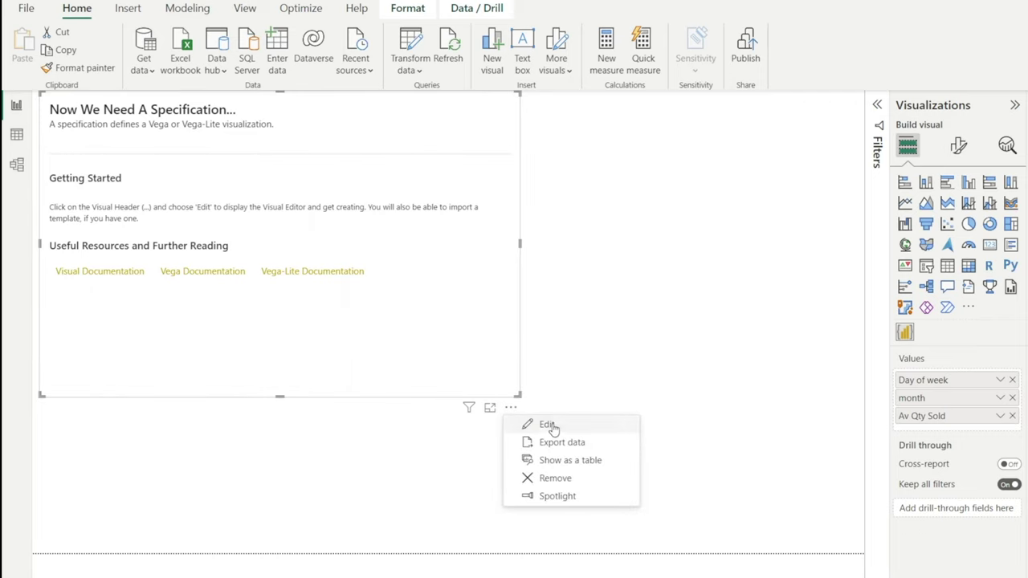
pyautogui.click(554, 426)
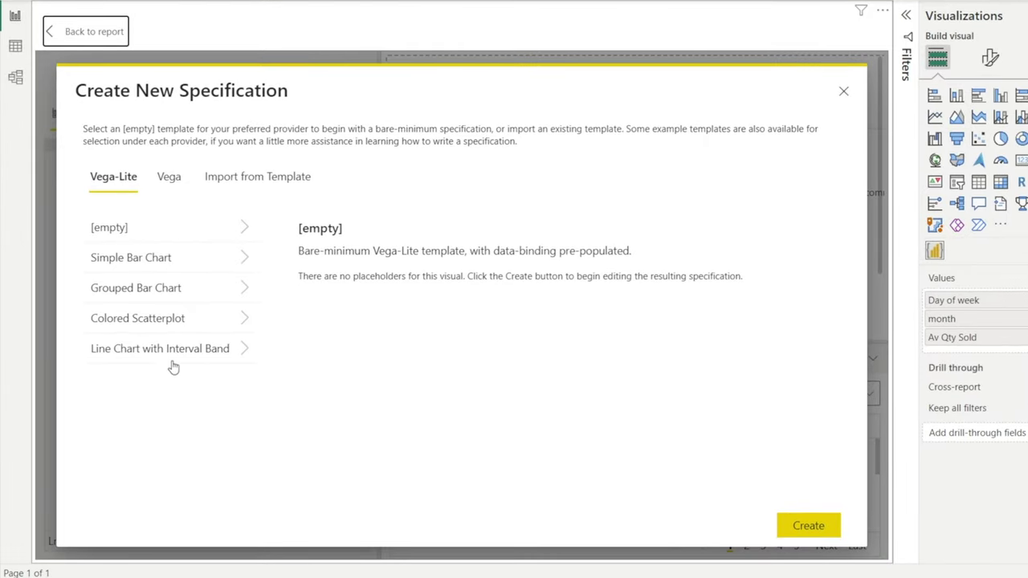
pyautogui.click(130, 258)
pyautogui.click(131, 287)
pyautogui.click(138, 317)
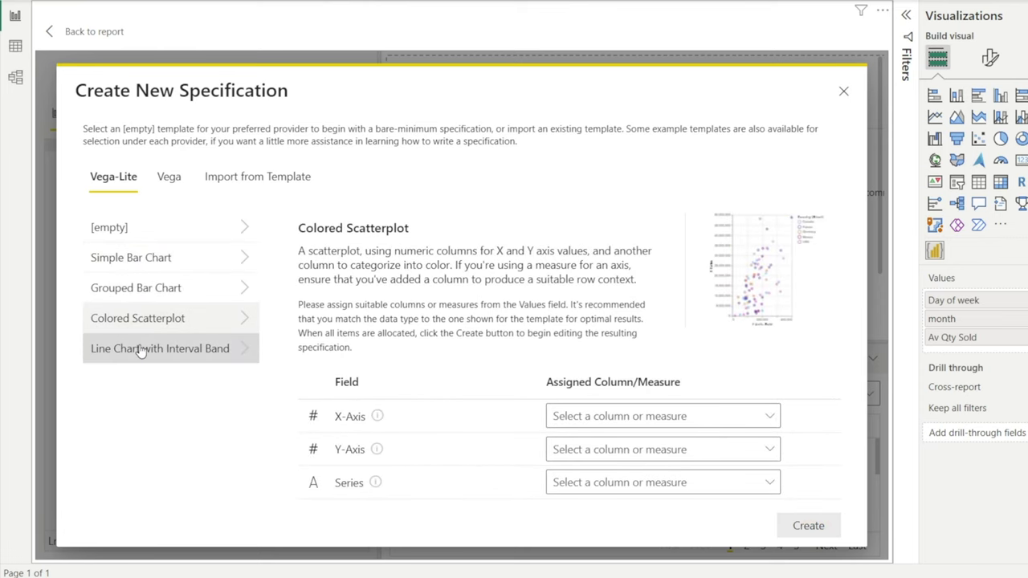
# Preview the Vega Simple Bar, Colored Scatterplot and Interval Band templates, then choose Import from Template.
pyautogui.click(165, 181)
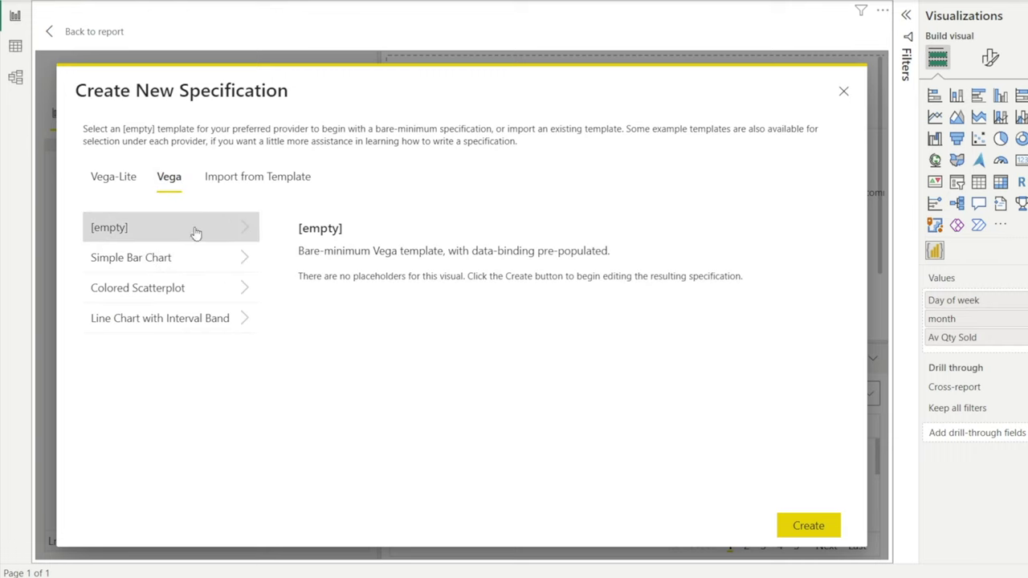
pyautogui.click(155, 265)
pyautogui.click(158, 290)
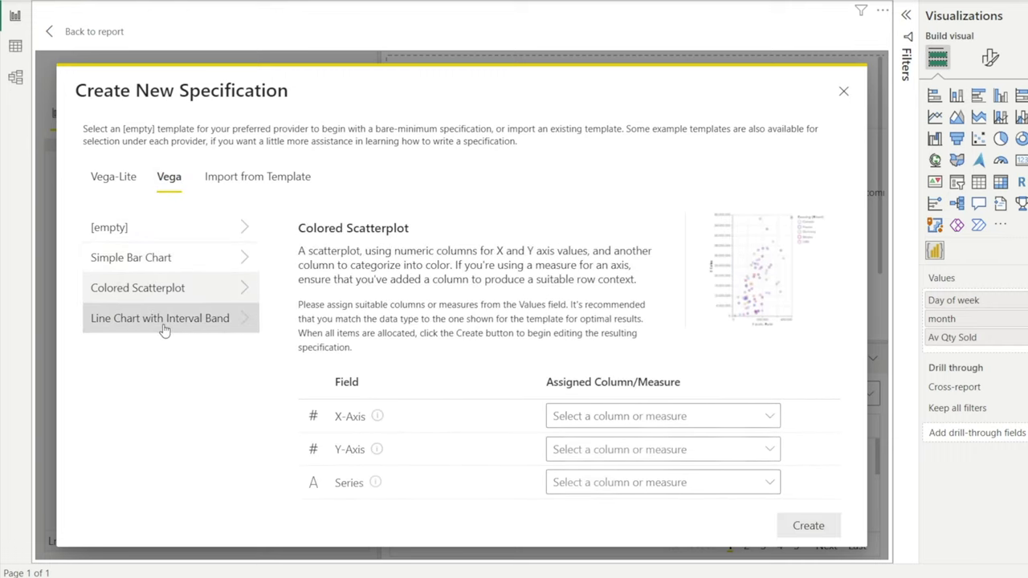
pyautogui.click(163, 322)
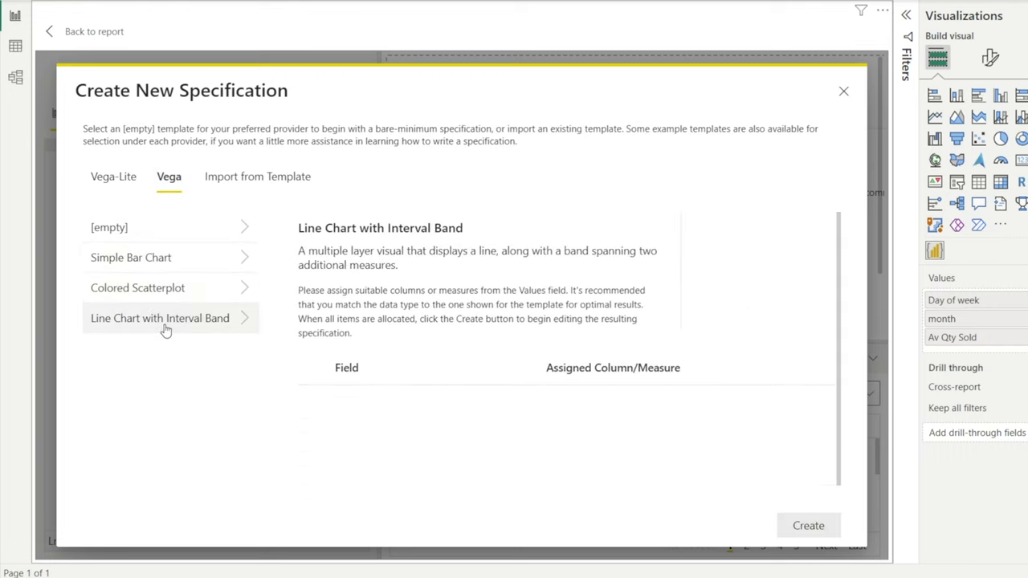
pyautogui.click(261, 191)
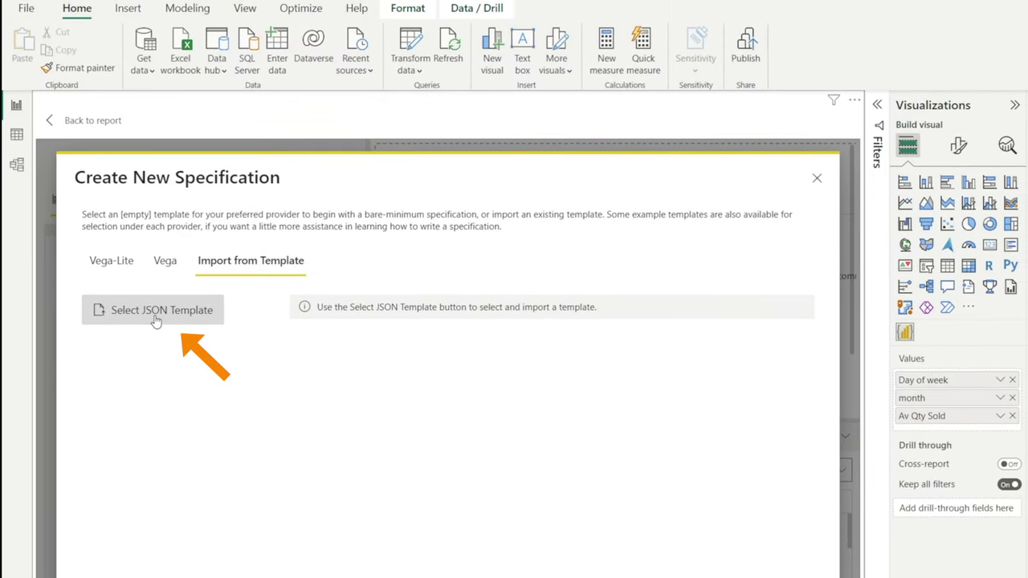
# Load the heatmapPark.json template into Deneb.
pyautogui.click(157, 320)
pyautogui.click(283, 97)
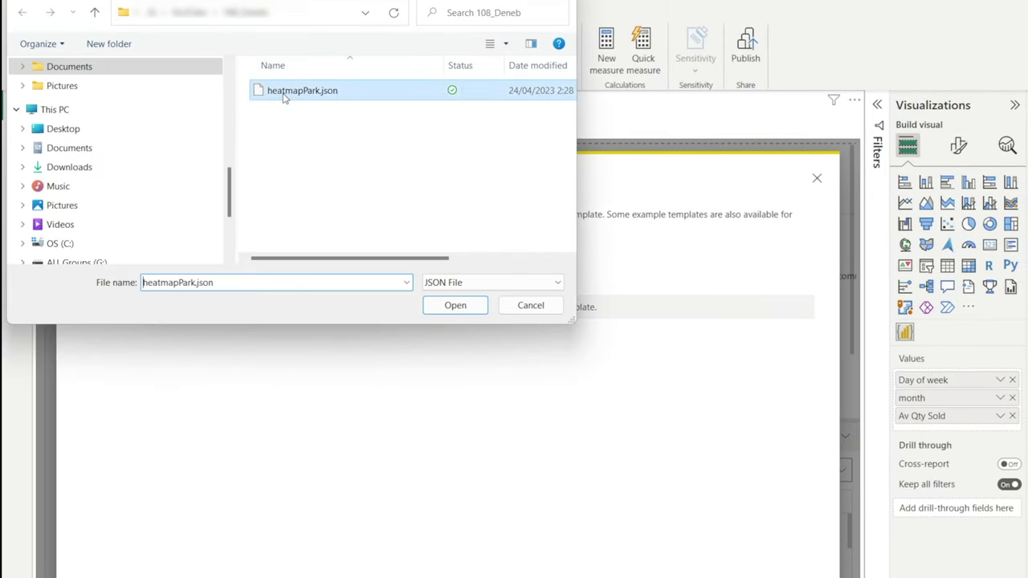
pyautogui.click(456, 307)
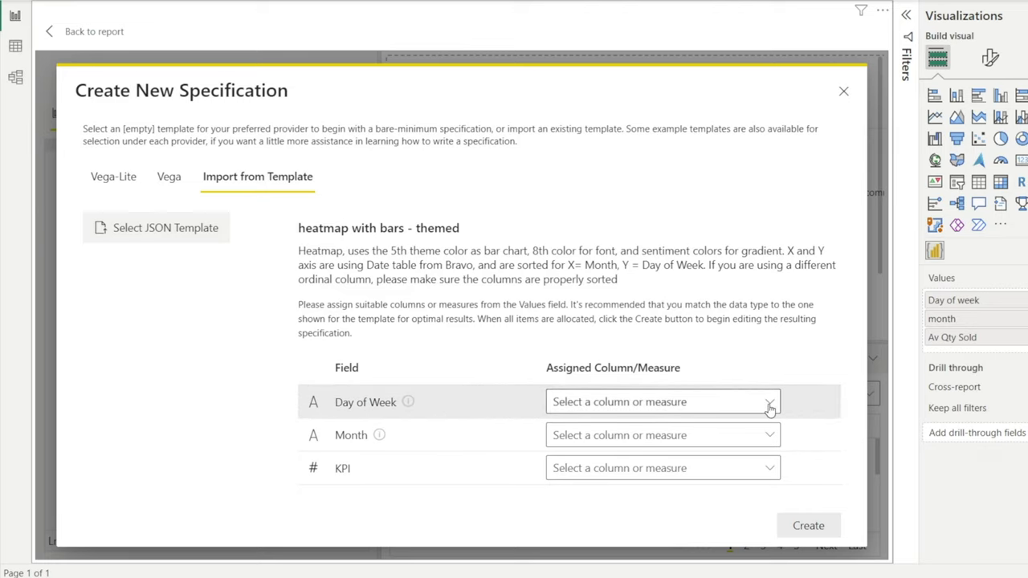
# Map Day of week, month and Av Qty Sold to the Day of Week, Month and KPI fields.
pyautogui.click(770, 408)
pyautogui.click(711, 431)
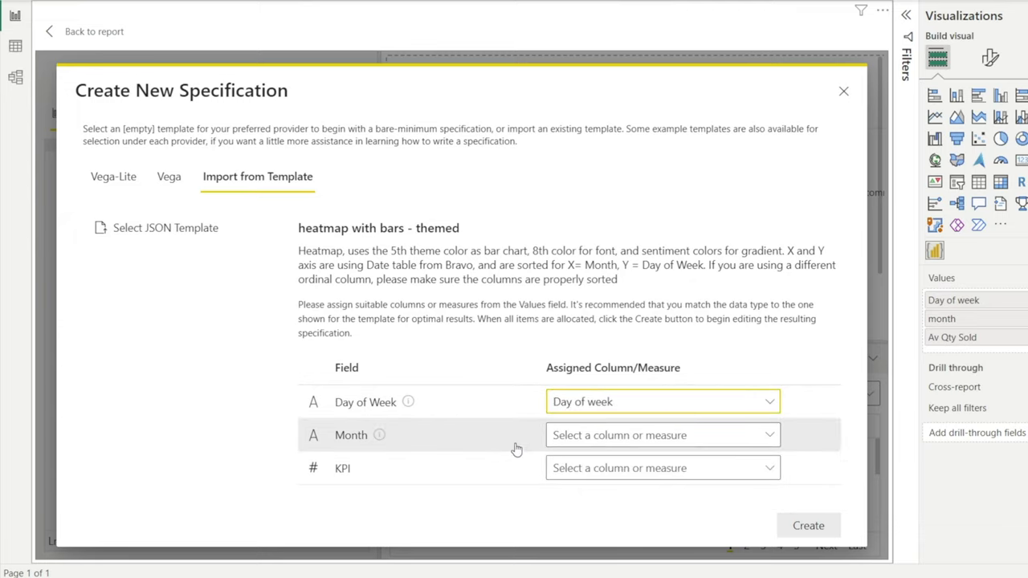
pyautogui.click(751, 435)
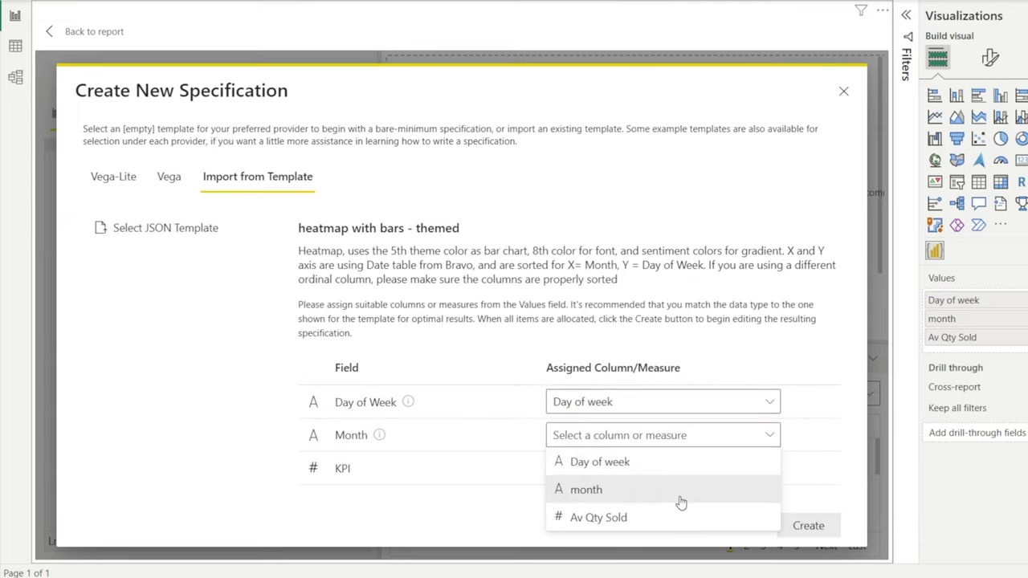
pyautogui.click(680, 502)
pyautogui.click(770, 472)
pyautogui.click(688, 445)
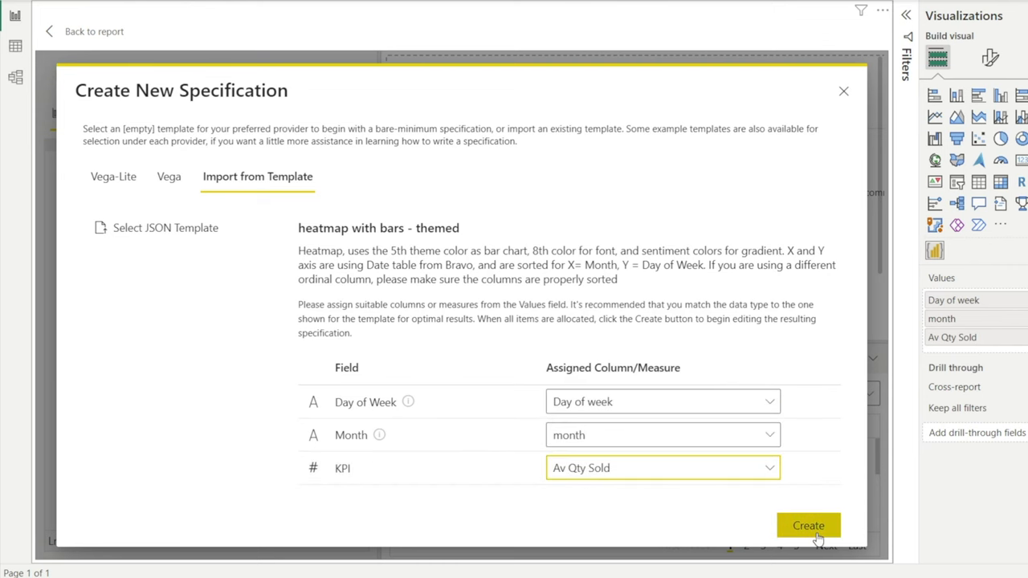
# Create the heatmap-with-bars visual from the mapped template and go back to the report page.
pyautogui.click(811, 526)
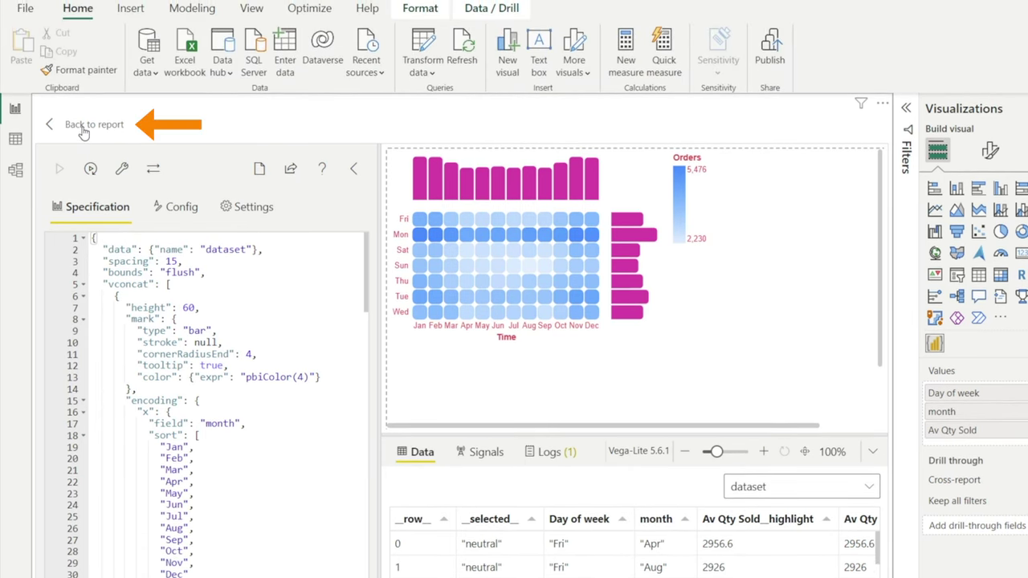
pyautogui.click(89, 128)
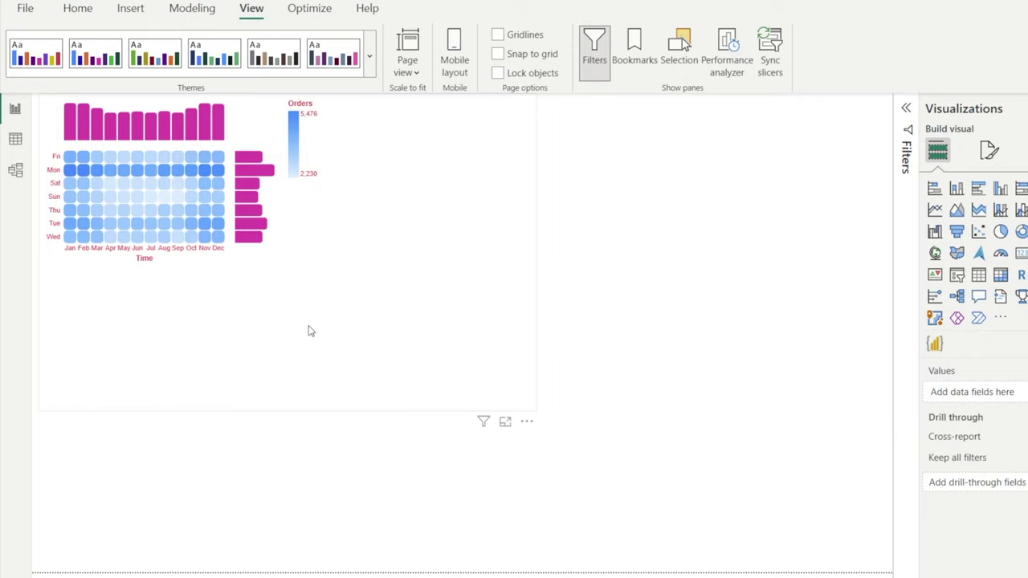
# In the Deneb spec, change the monthly bar chart's height from 60 to 160 and apply.
pyautogui.click(526, 423)
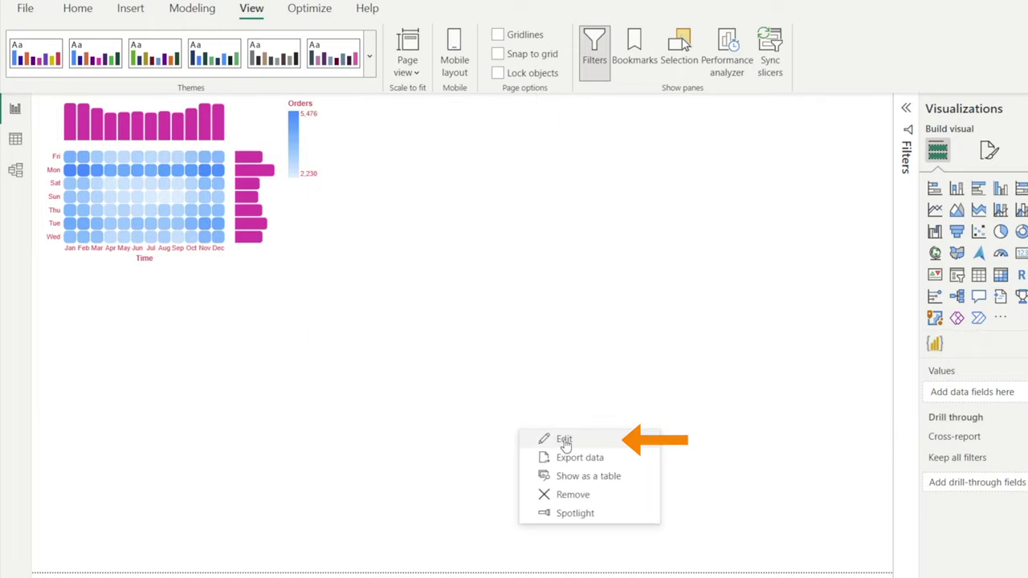
pyautogui.click(563, 436)
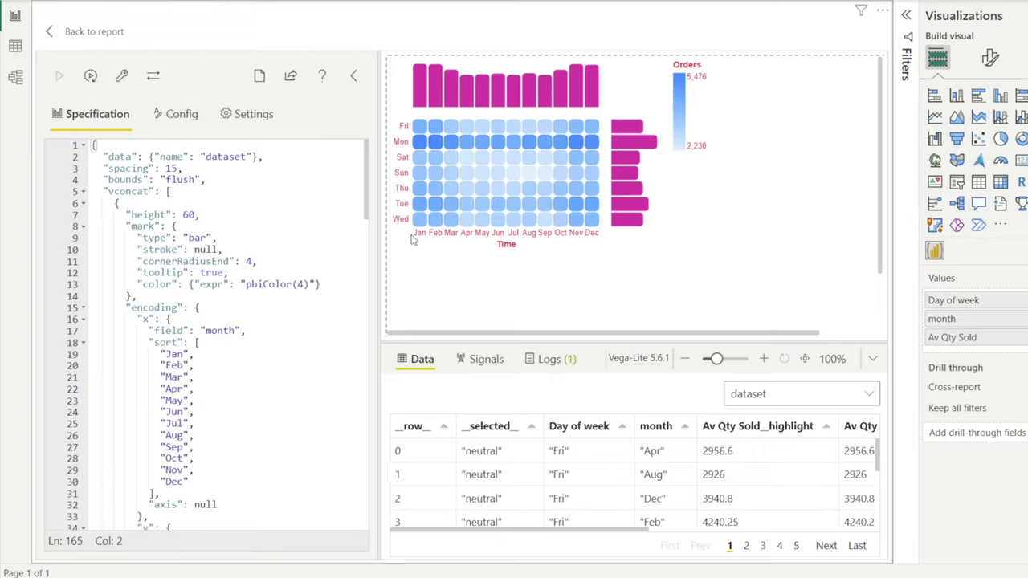
pyautogui.click(183, 215)
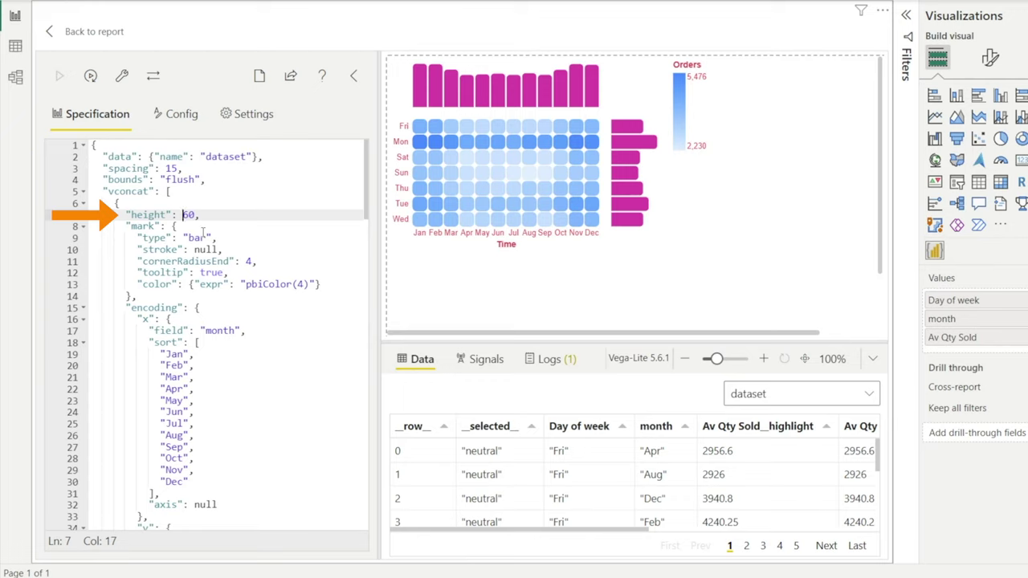
pyautogui.write('1')
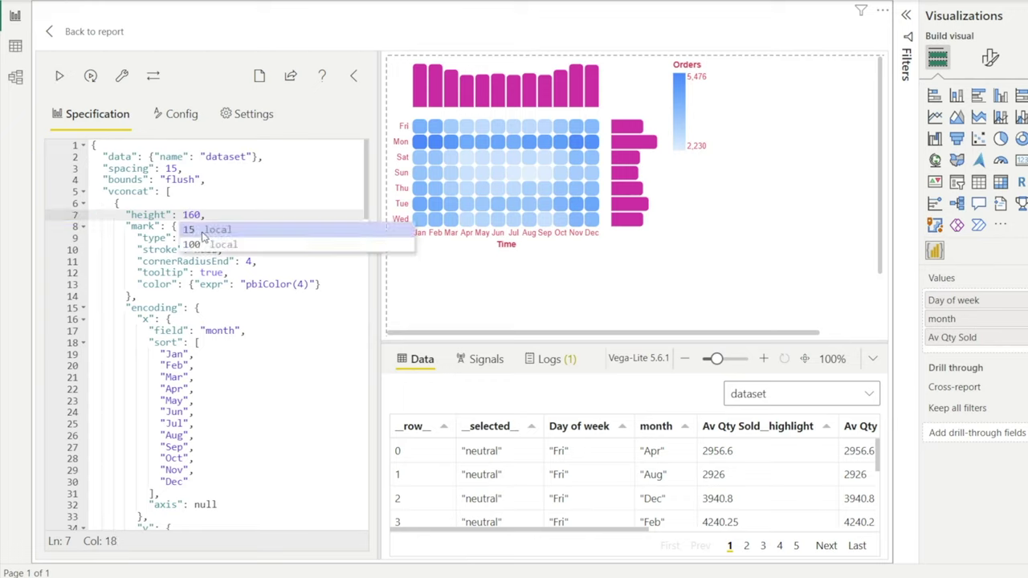
pyautogui.press('Escape')
pyautogui.press('Up')
pyautogui.press('Up')
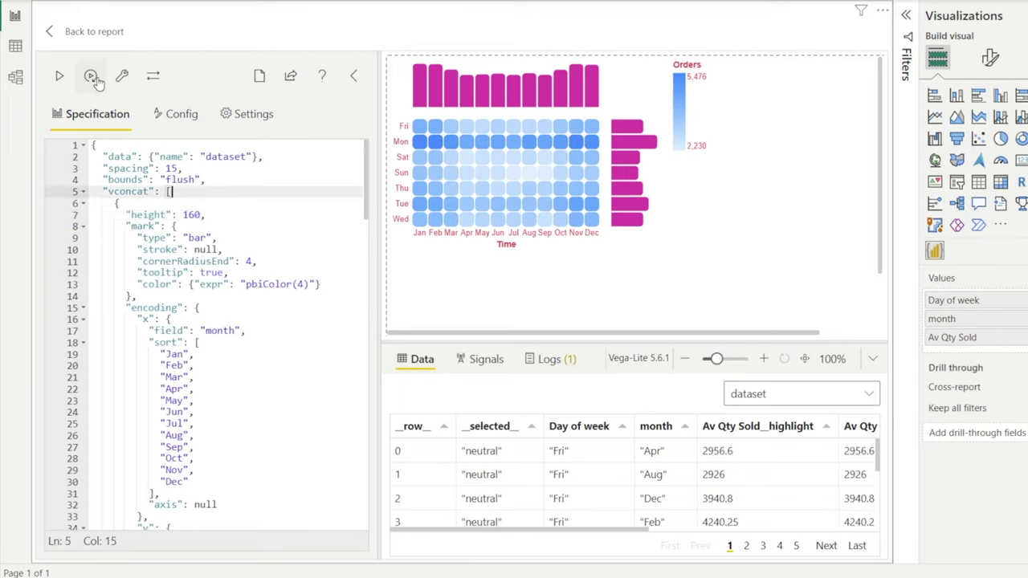
pyautogui.click(60, 81)
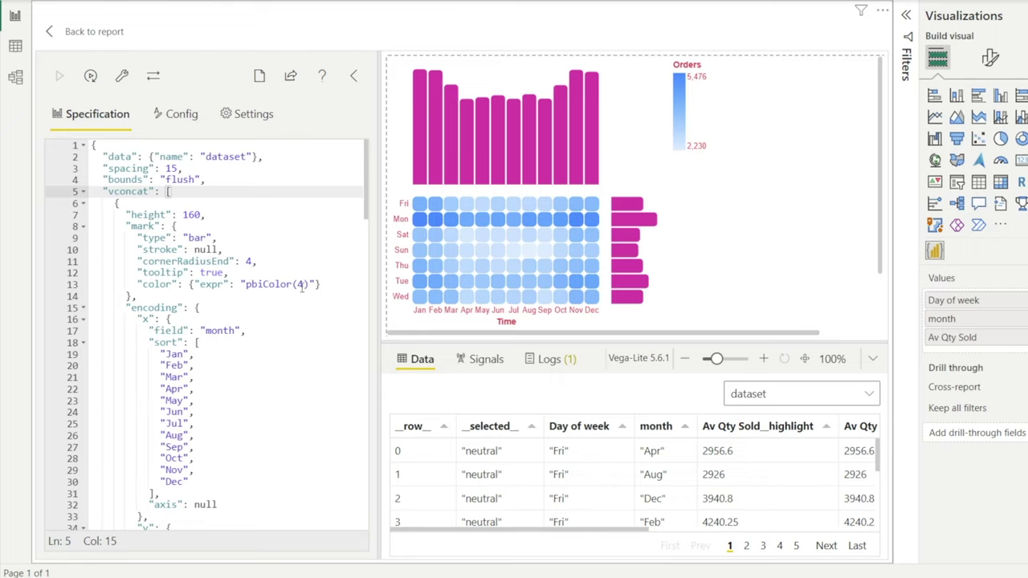
# Try theme colours 2 and 6 for the monthly bars, then settle on pbiColor(3).
pyautogui.click(303, 286)
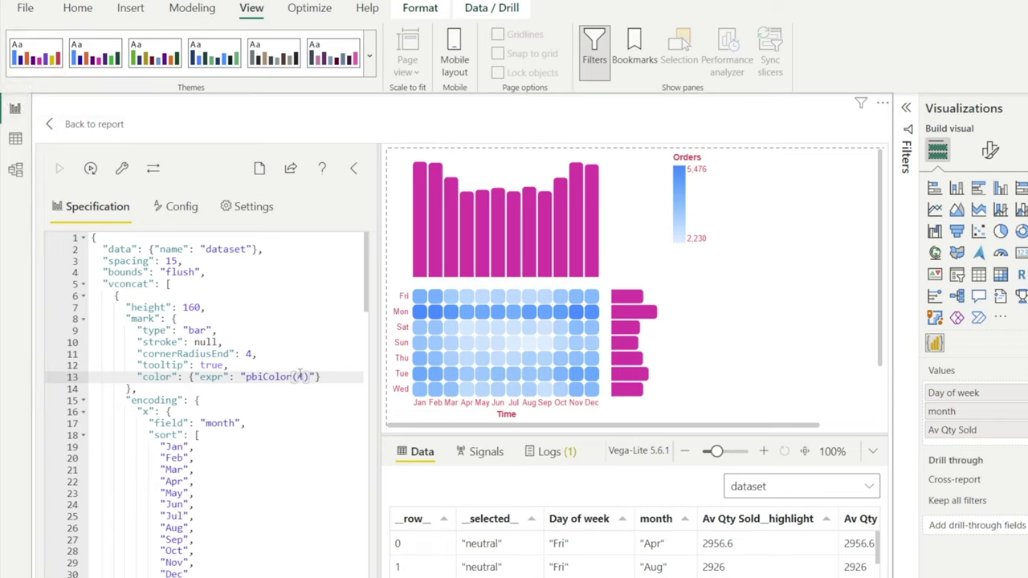
pyautogui.write('2')
pyautogui.click(58, 170)
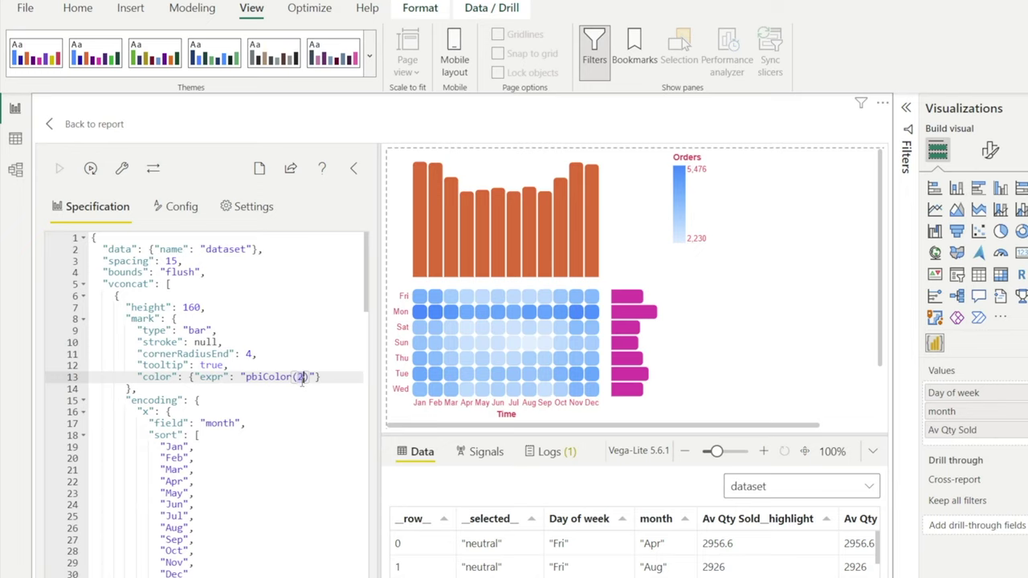
pyautogui.write('6')
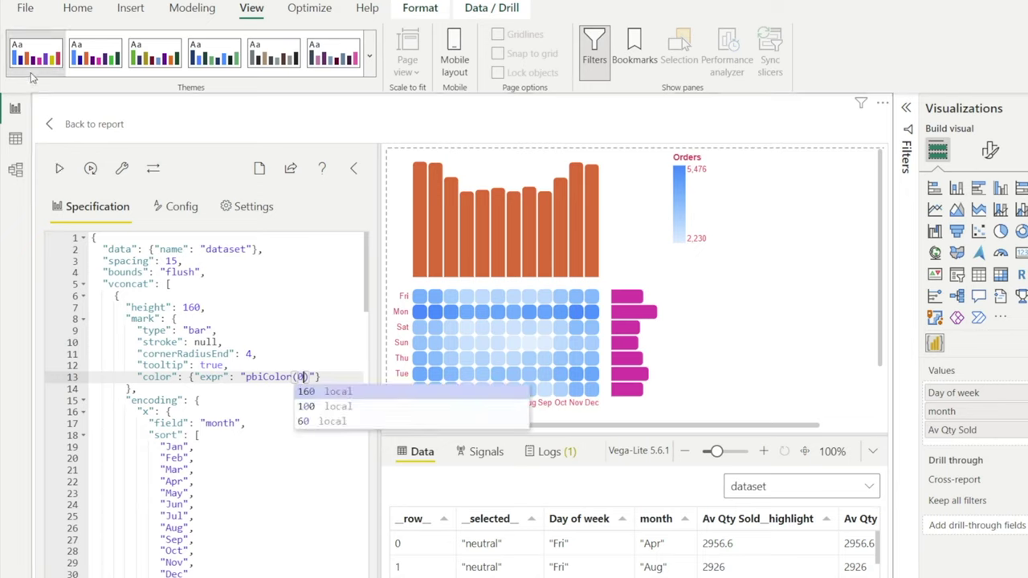
pyautogui.click(61, 171)
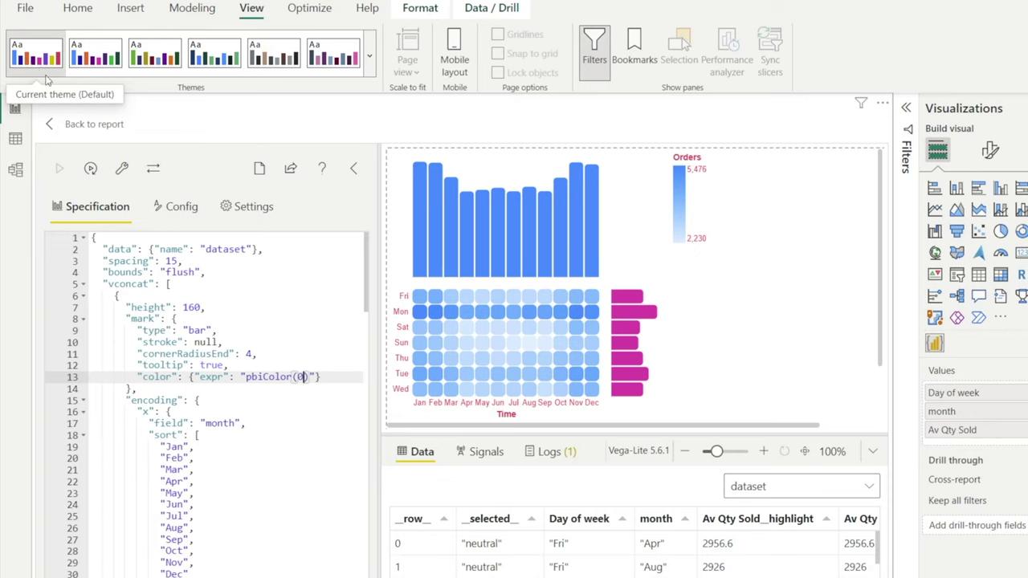
pyautogui.press('BackSpace')
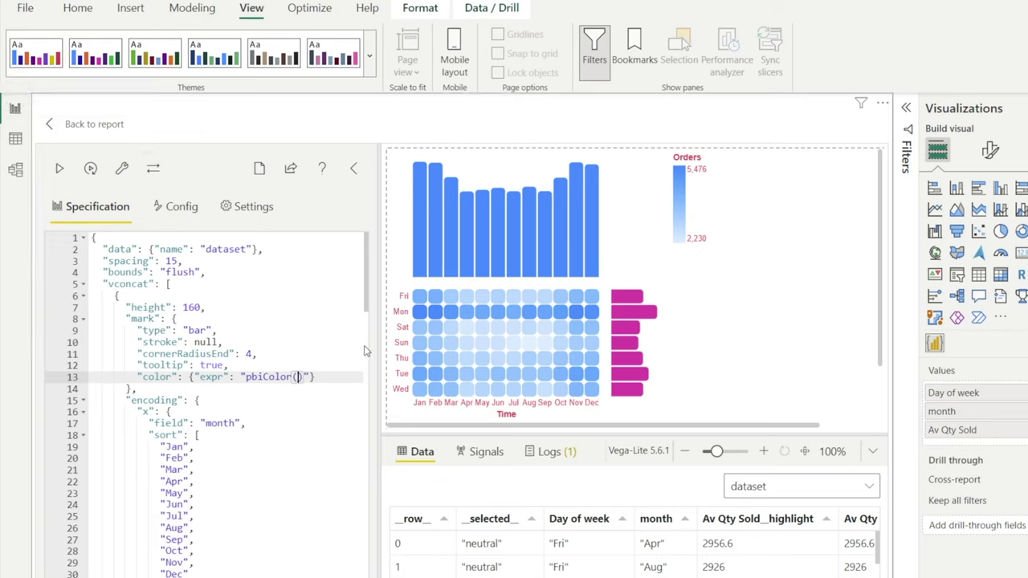
pyautogui.write('3')
pyautogui.click(60, 171)
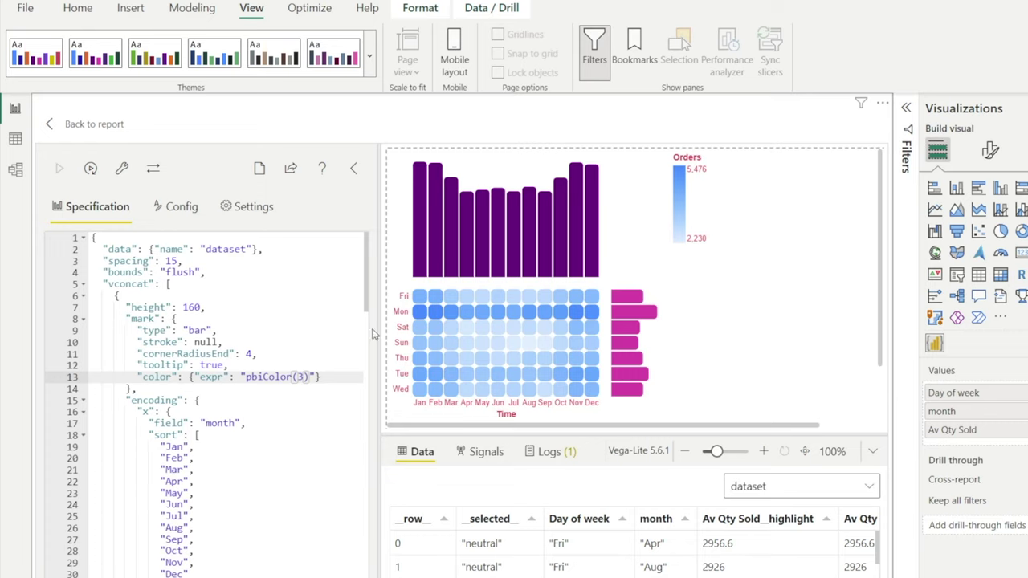
pyautogui.moveTo(167, 319); pyautogui.dragTo(281, 386)
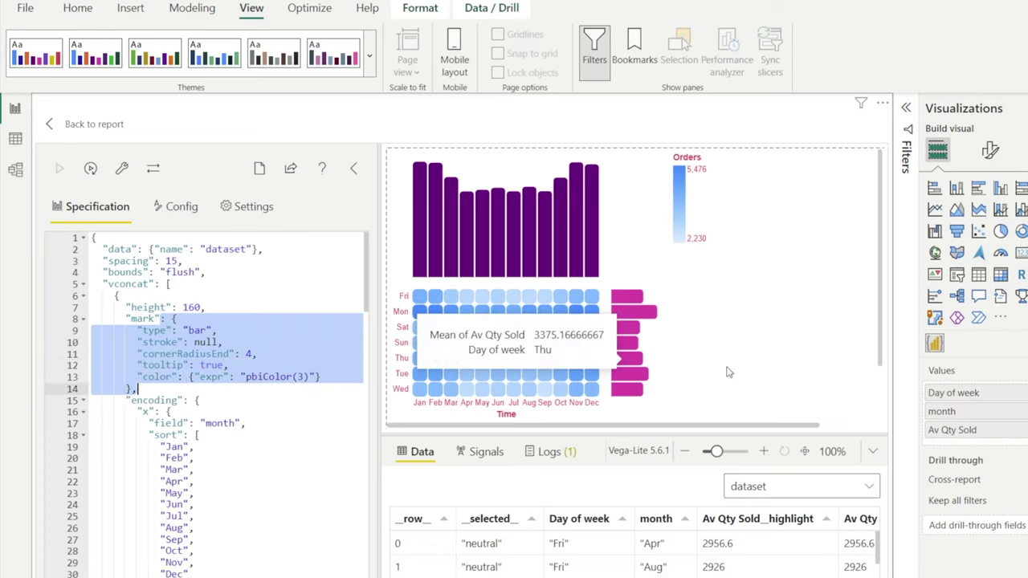
# Leave the Deneb editor and return to the report page.
pyautogui.click(85, 128)
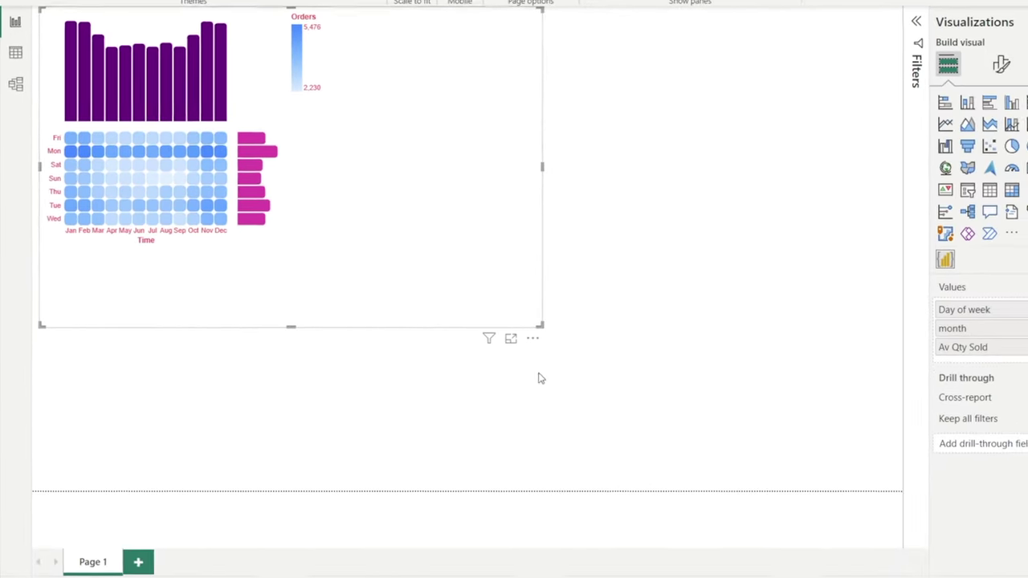
# Open the visual's Deneb spec and locate the weekday sort array.
pyautogui.click(527, 330)
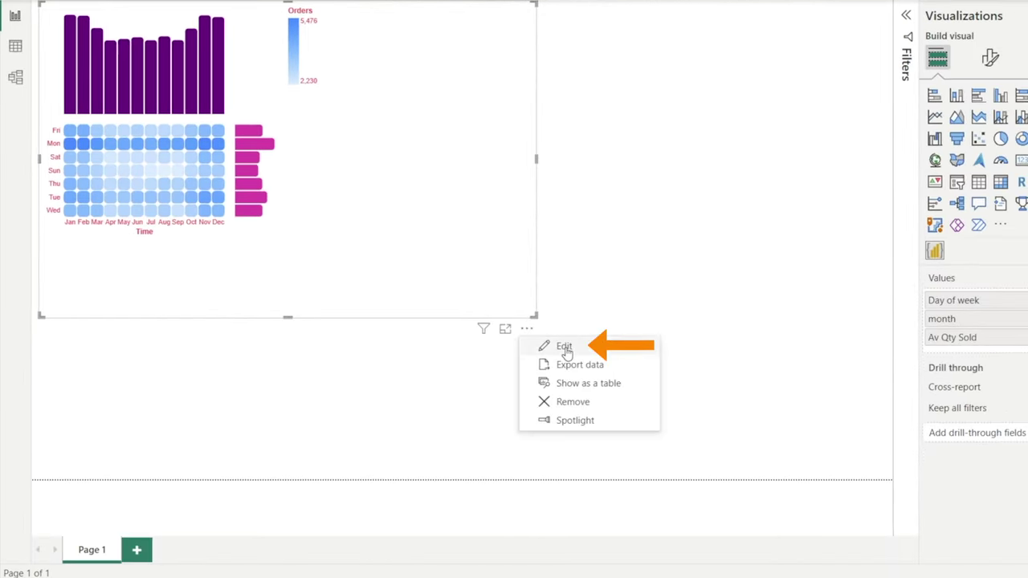
pyautogui.click(565, 346)
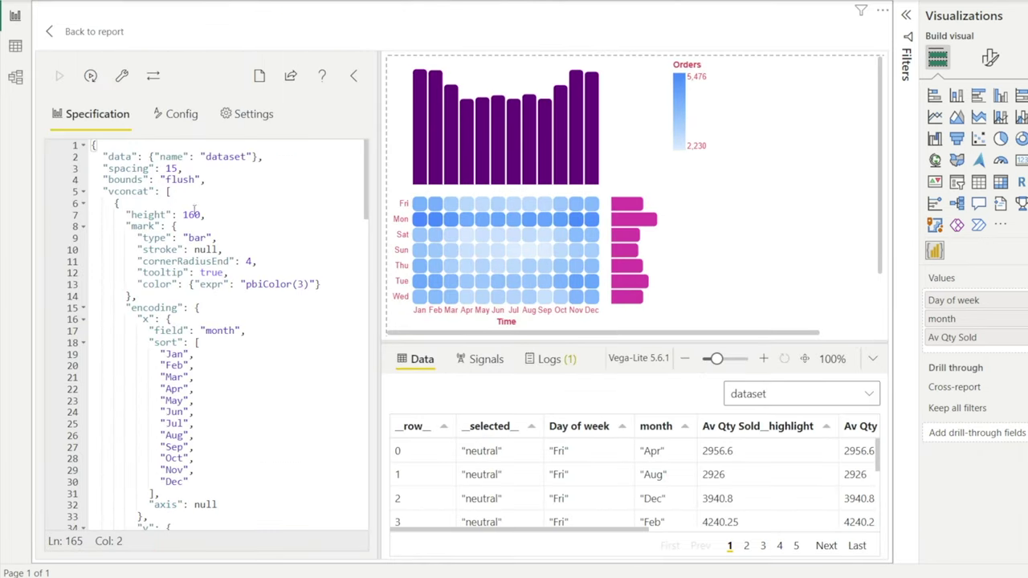
pyautogui.click(228, 249)
pyautogui.scroll(-3, 248, 344)
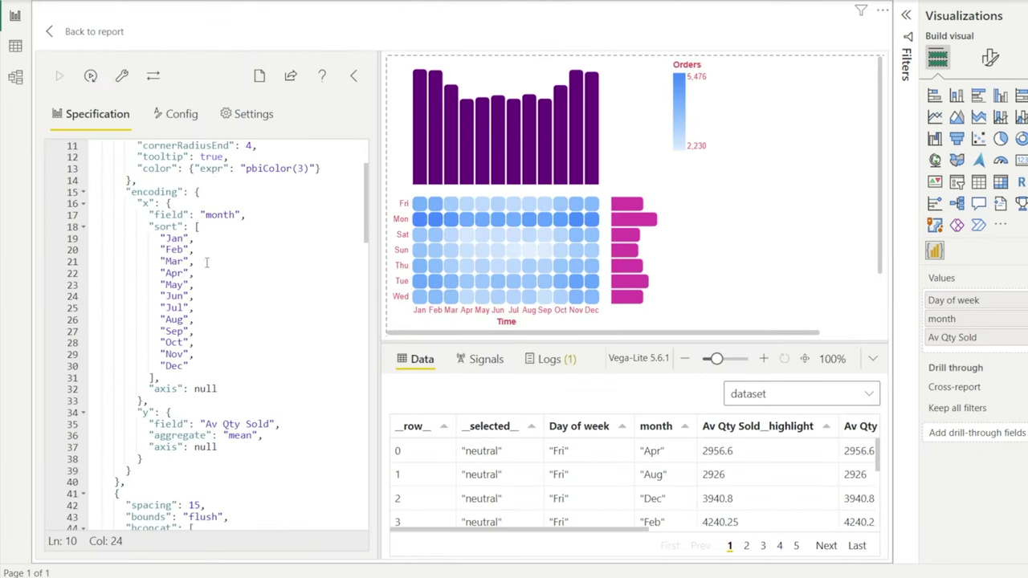
pyautogui.scroll(-10, 235, 346)
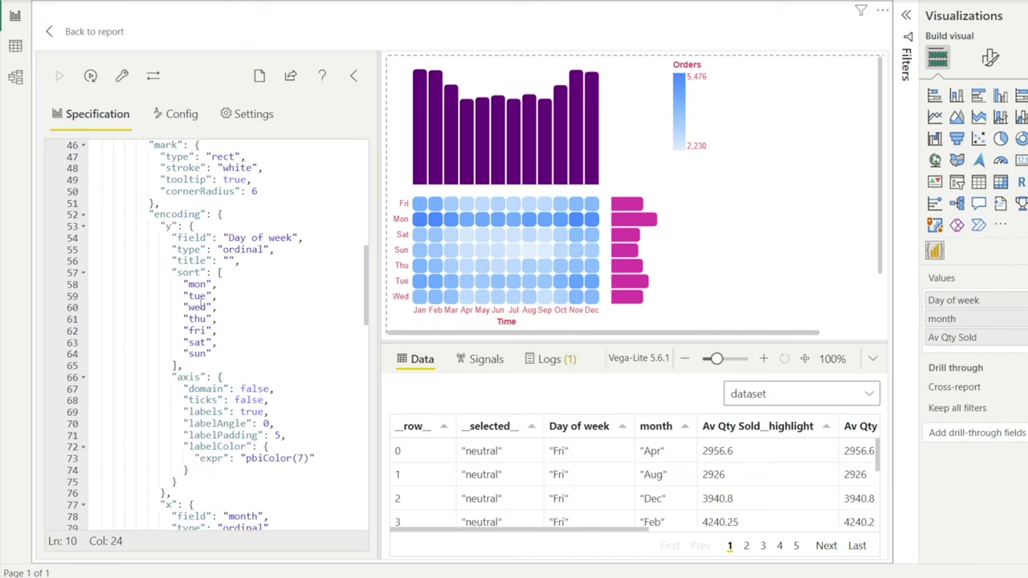
pyautogui.moveTo(181, 273); pyautogui.dragTo(213, 355)
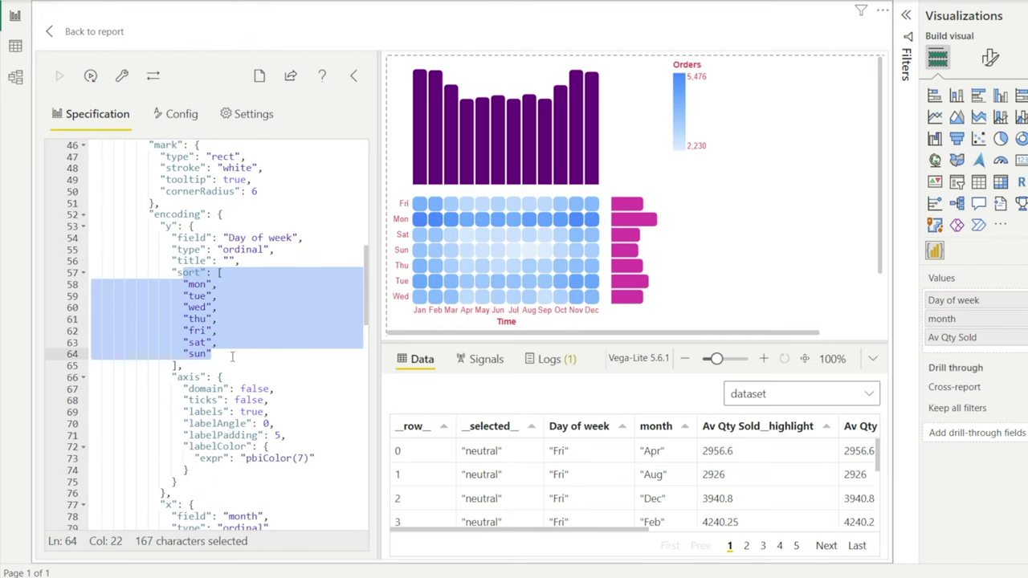
# Capitalise the Mon, Tue and Wed entries in the weekday sort array.
pyautogui.click(199, 287)
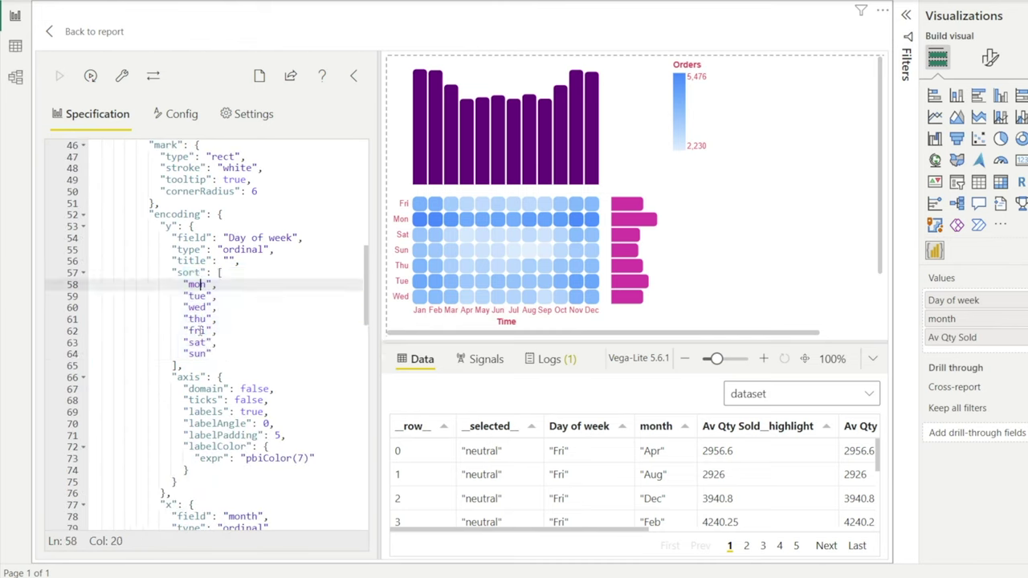
pyautogui.click(189, 284)
pyautogui.press('Delete')
pyautogui.write('M')
pyautogui.write('M')
pyautogui.click(219, 273)
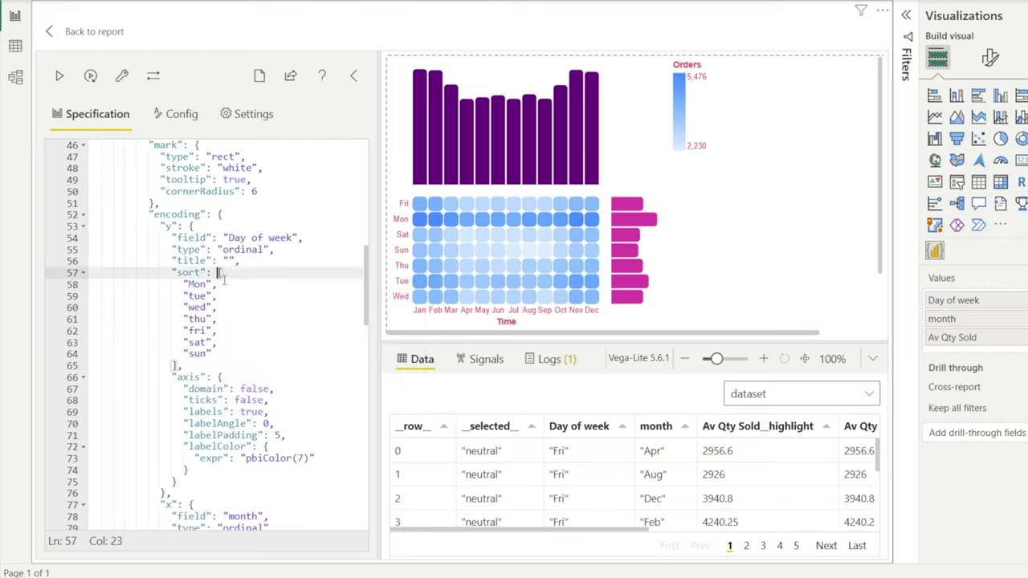
pyautogui.click(188, 296)
pyautogui.press('Delete')
pyautogui.write('T')
pyautogui.click(248, 276)
pyautogui.click(194, 307)
pyautogui.press('BackSpace')
pyautogui.write('W')
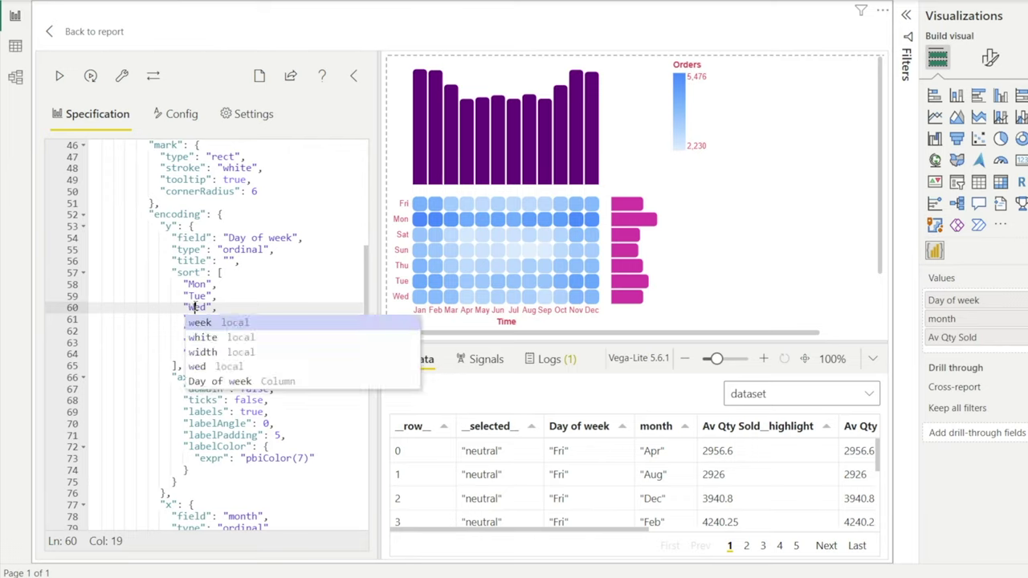
pyautogui.click(217, 273)
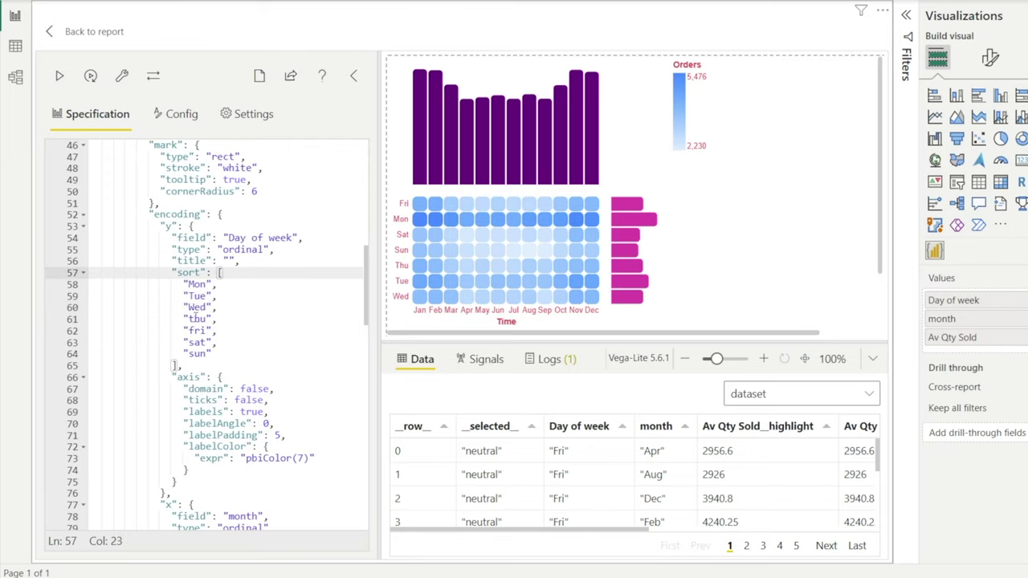
# Capitalise Thu, Fri, Sat and Sun, then apply the spec to sort rows Mon–Sun.
pyautogui.moveTo(189, 319); pyautogui.dragTo(195, 343)
pyautogui.write('T')
pyautogui.click(217, 296)
pyautogui.write('F')
pyautogui.click(216, 296)
pyautogui.write('S')
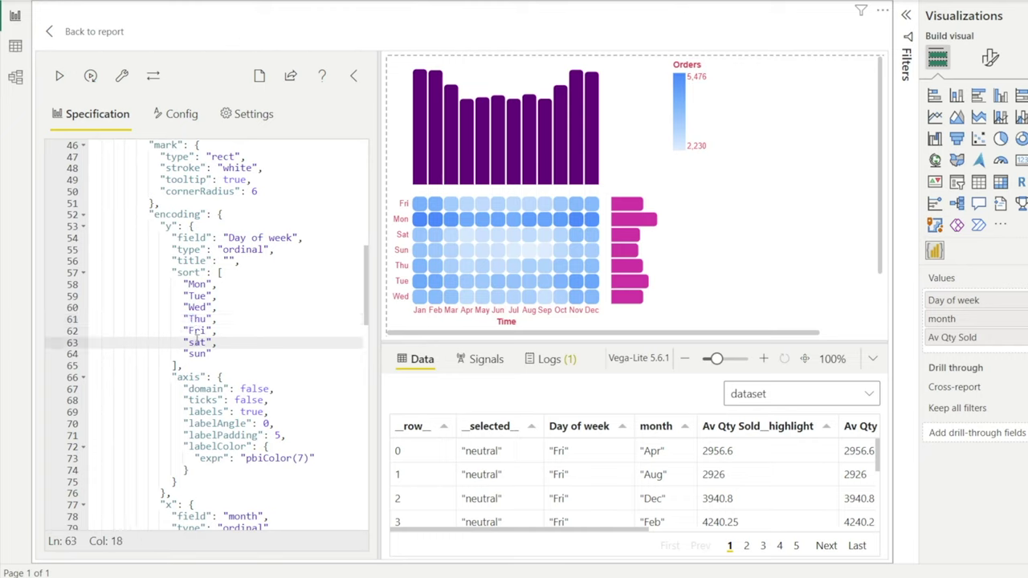
pyautogui.click(222, 331)
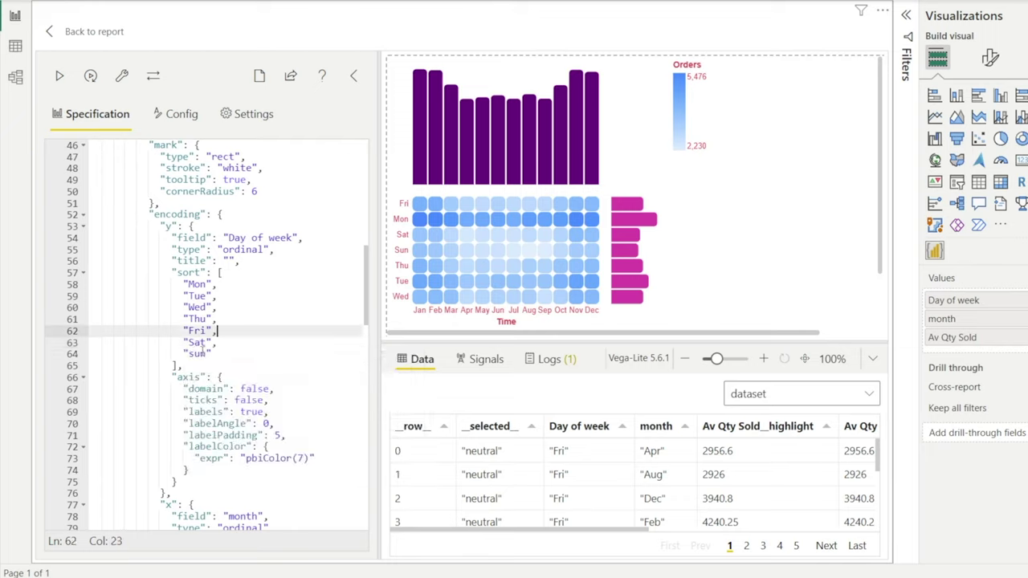
pyautogui.click(194, 354)
pyautogui.hotkey('shift', 'Left')
pyautogui.write('S')
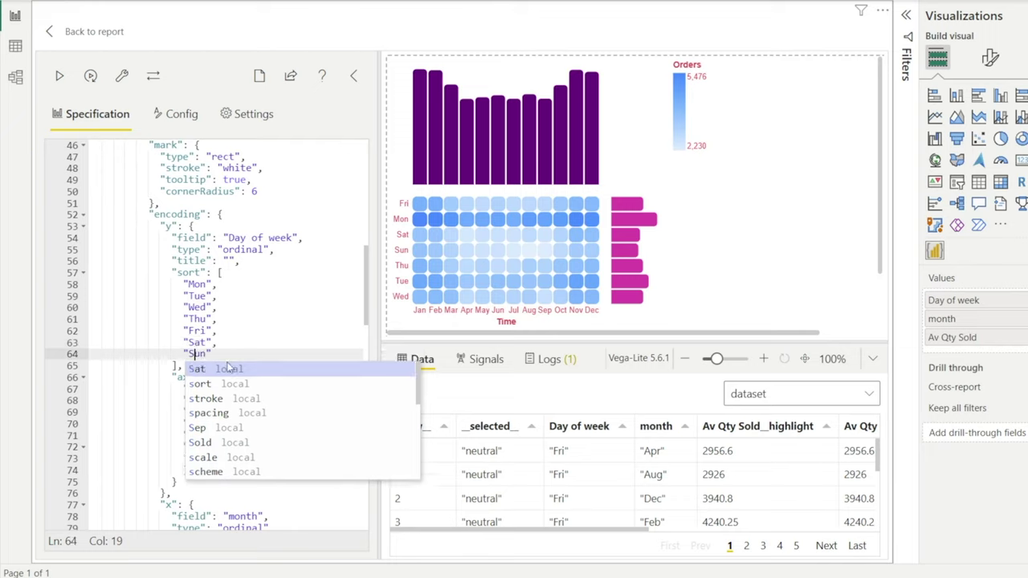
pyautogui.click(239, 306)
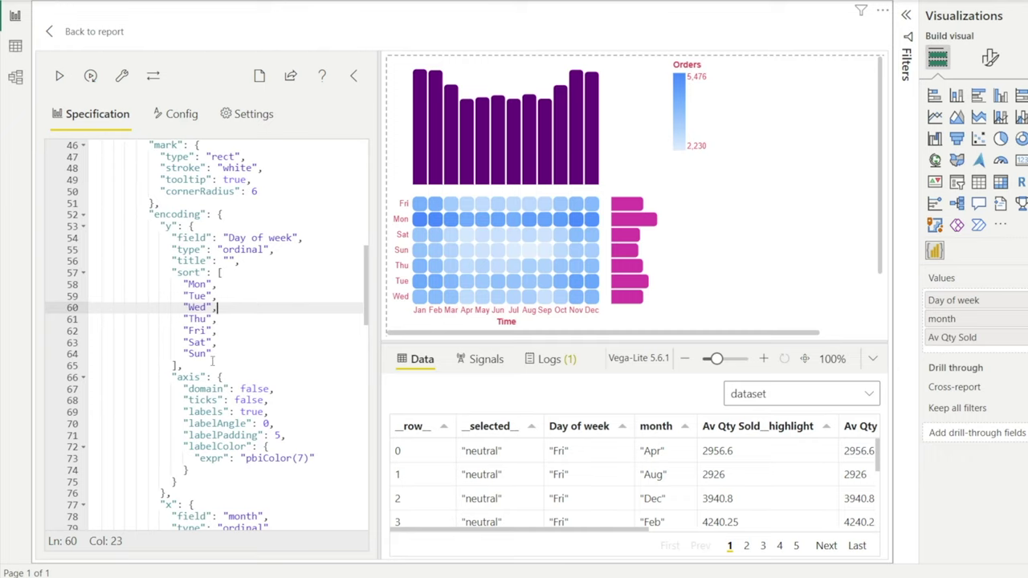
pyautogui.click(62, 78)
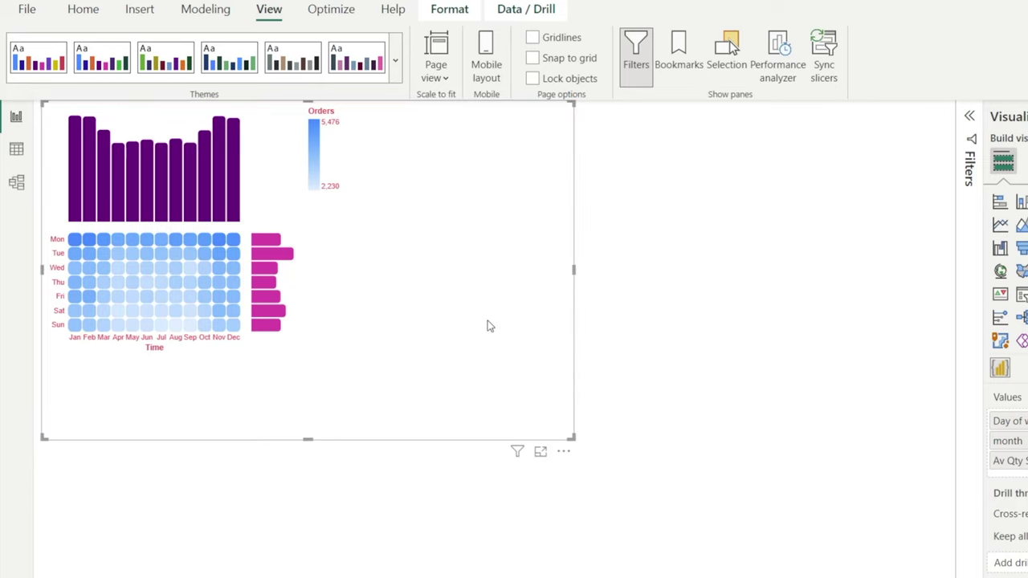
# Return to the report canvas and select the Deneb heatmap visual.
pyautogui.click(563, 453)
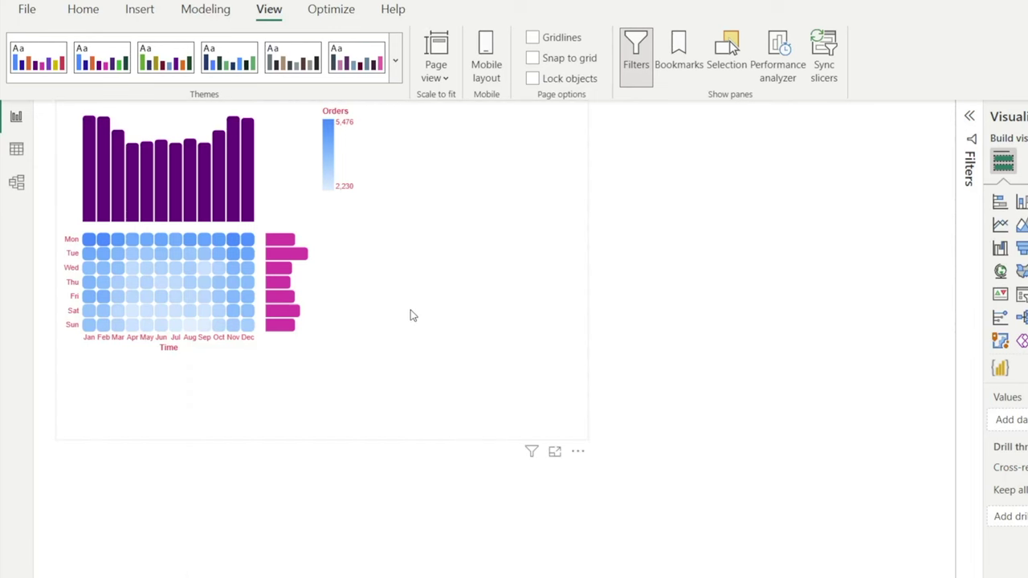
pyautogui.click(410, 316)
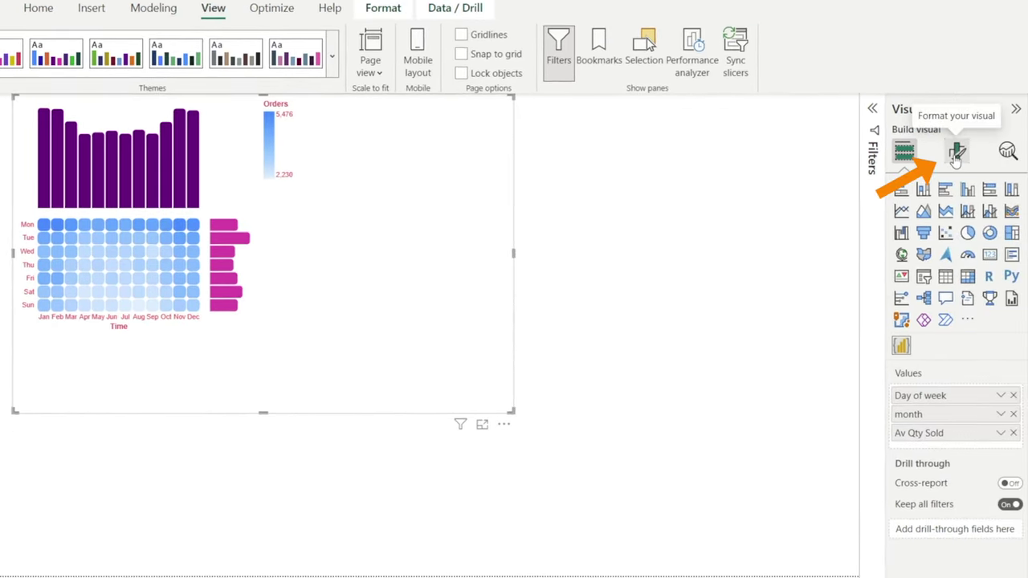
# Set the heatmap visual's position to Horizontal 500 and Vertical 1000.
pyautogui.click(956, 157)
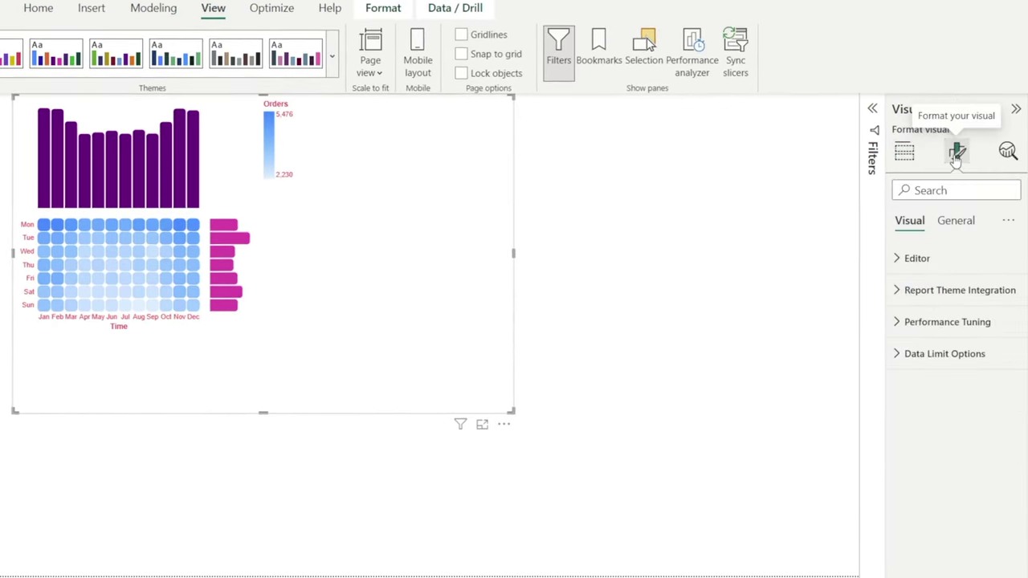
pyautogui.click(958, 225)
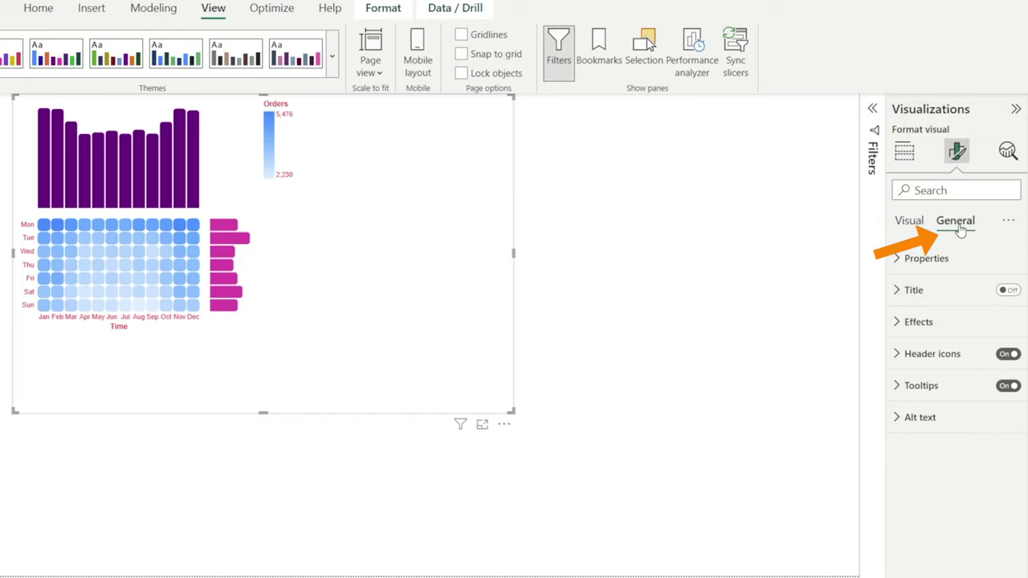
pyautogui.click(911, 266)
pyautogui.click(914, 440)
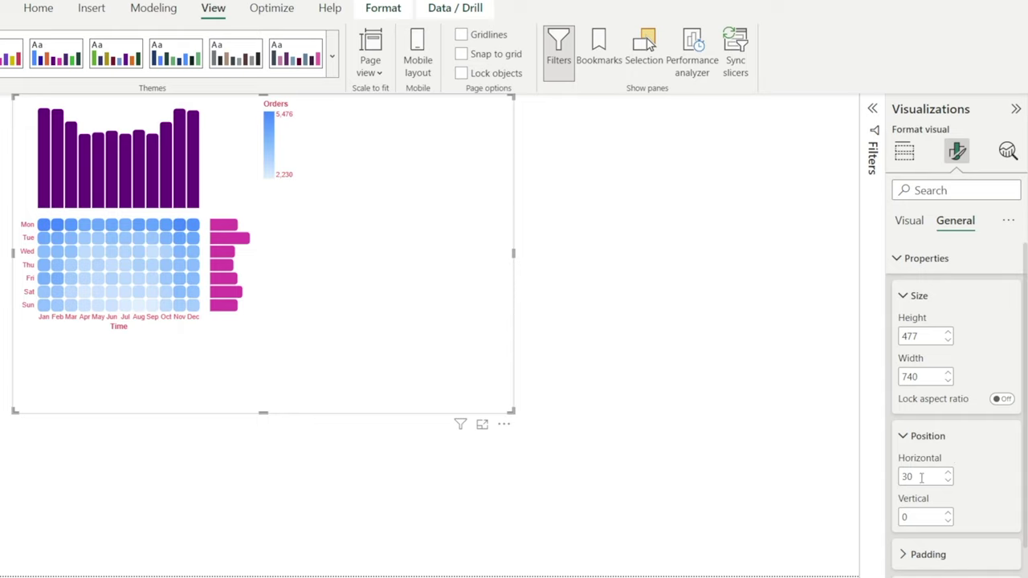
pyautogui.doubleClick(926, 477)
pyautogui.write('500')
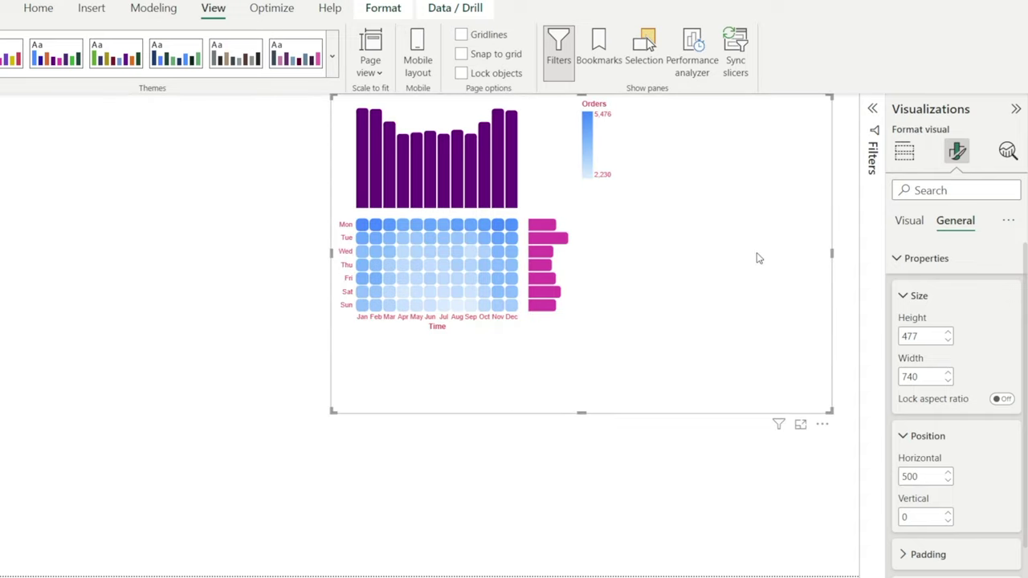
pyautogui.doubleClick(920, 511)
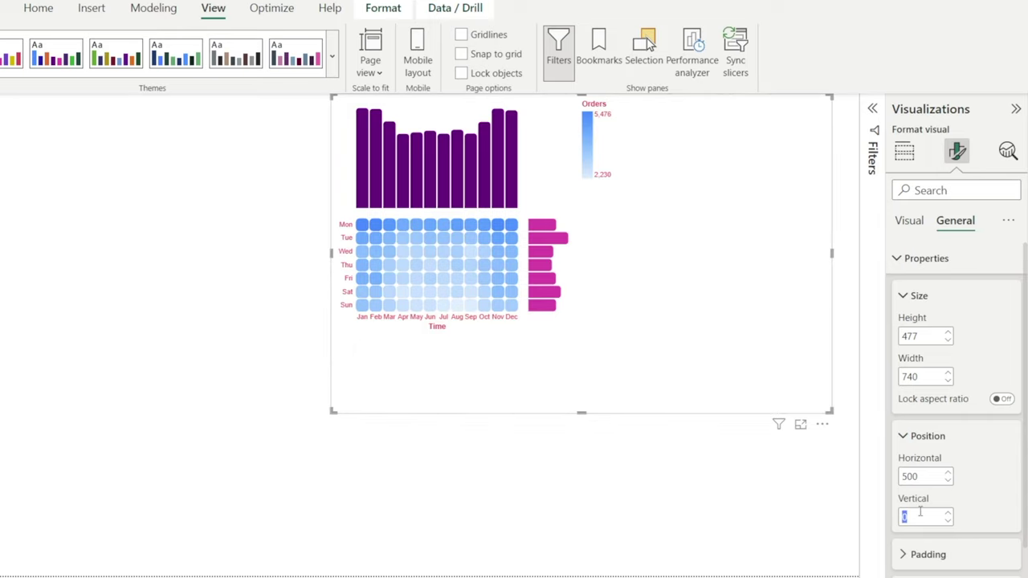
pyautogui.write('1000')
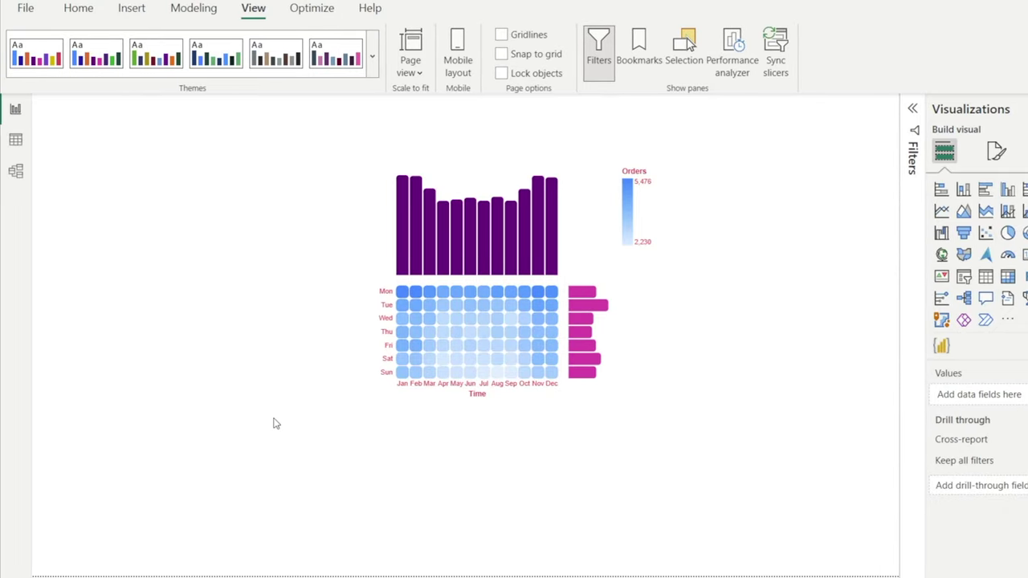
# Preview the City park, Tidal, Neutral and Orchid themes, then apply Accessible Default.
pyautogui.click(450, 456)
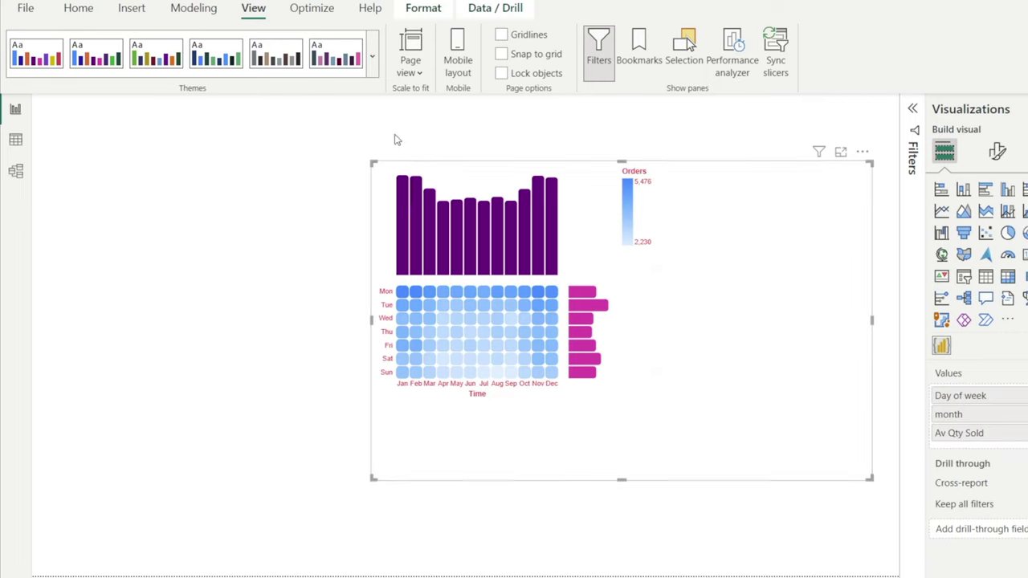
pyautogui.click(83, 64)
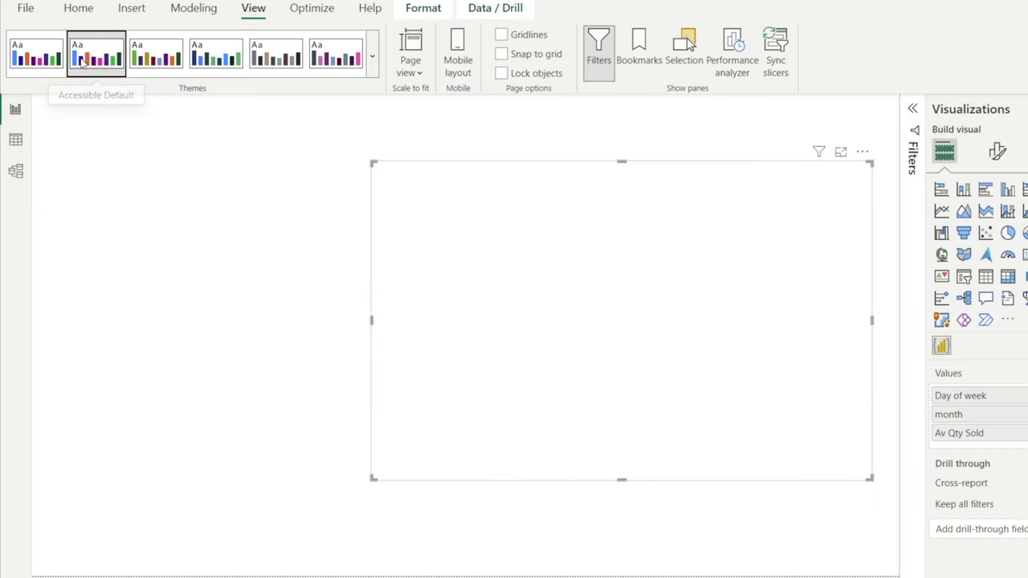
pyautogui.click(180, 68)
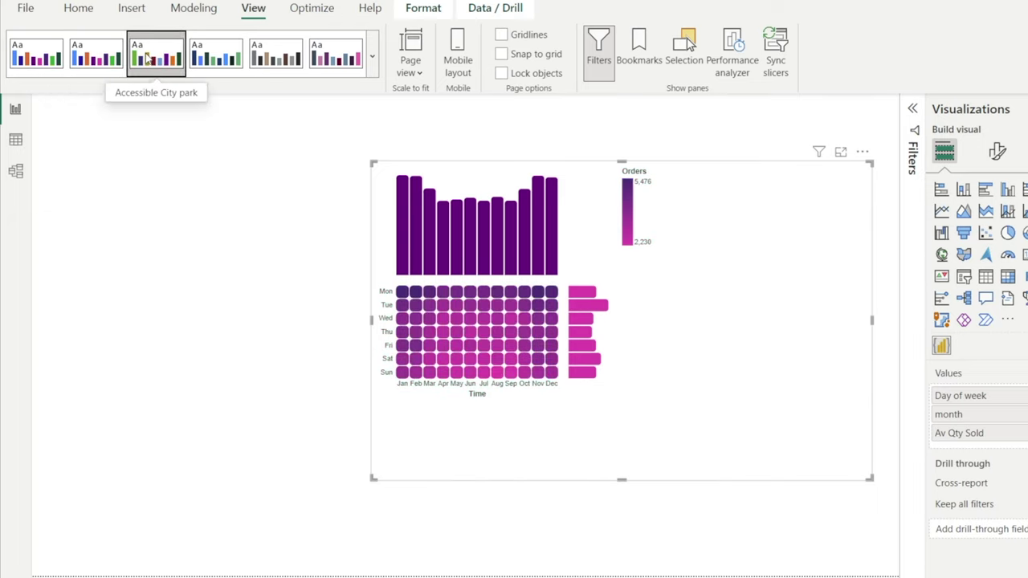
pyautogui.click(214, 64)
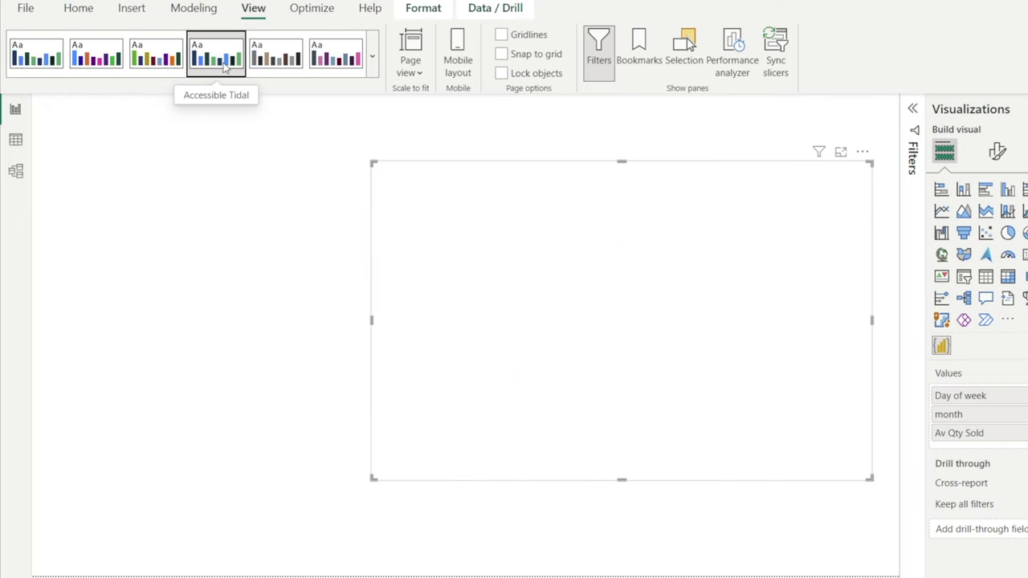
pyautogui.click(294, 69)
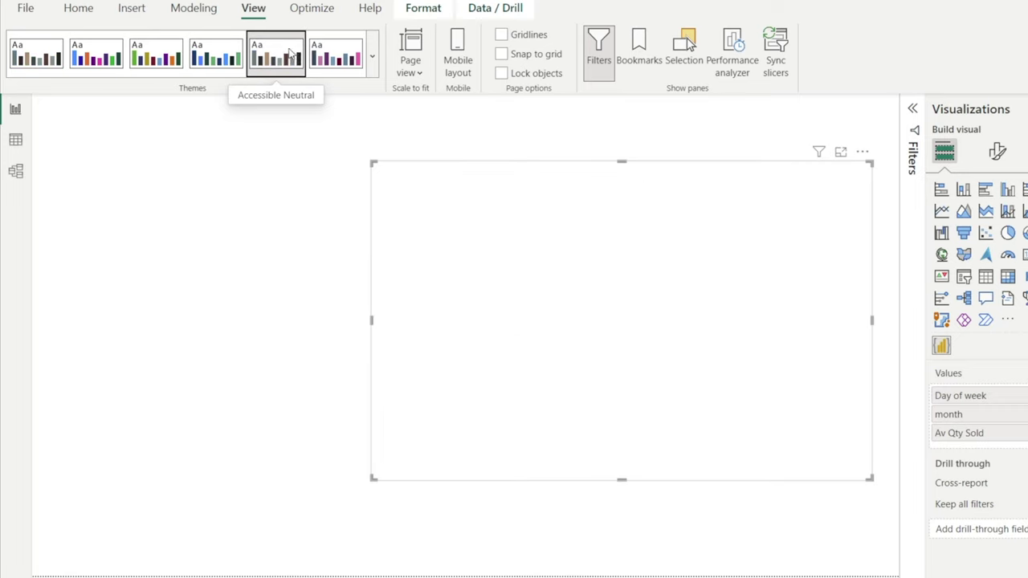
pyautogui.click(361, 68)
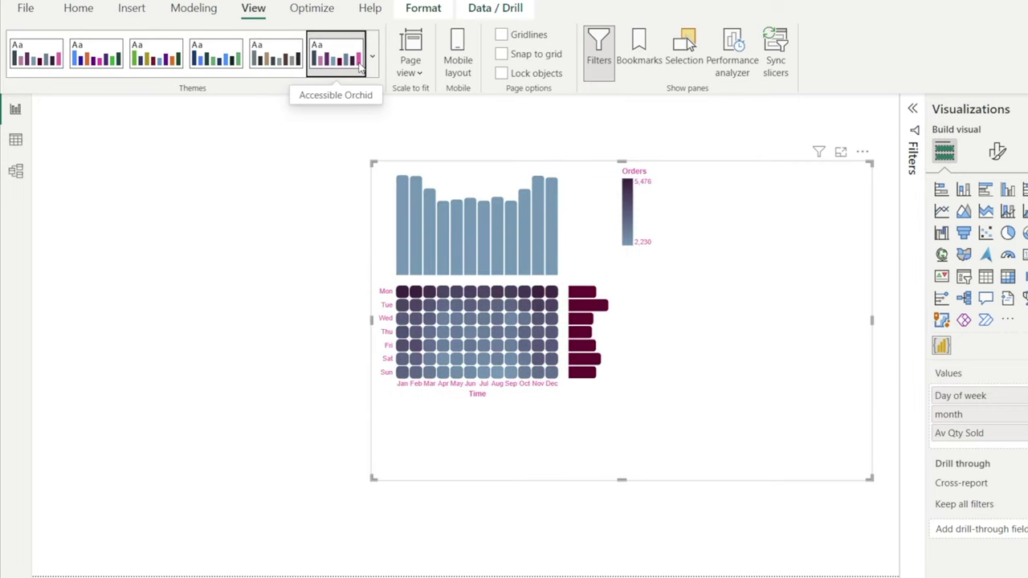
pyautogui.click(100, 63)
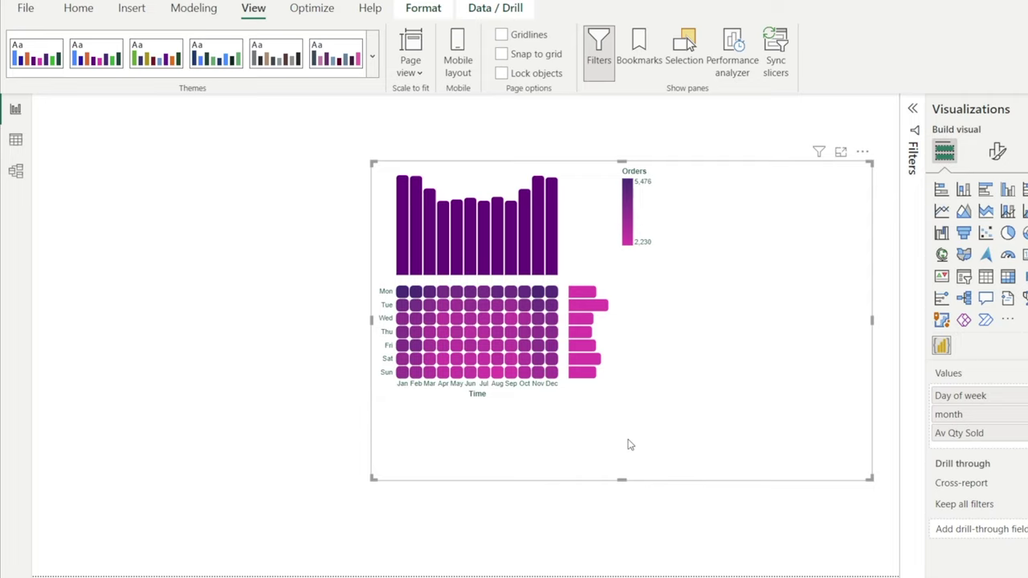
pyautogui.click(862, 152)
# In the Deneb editor, change the monthly bar height from 160 to 60 and rerun.
pyautogui.click(897, 170)
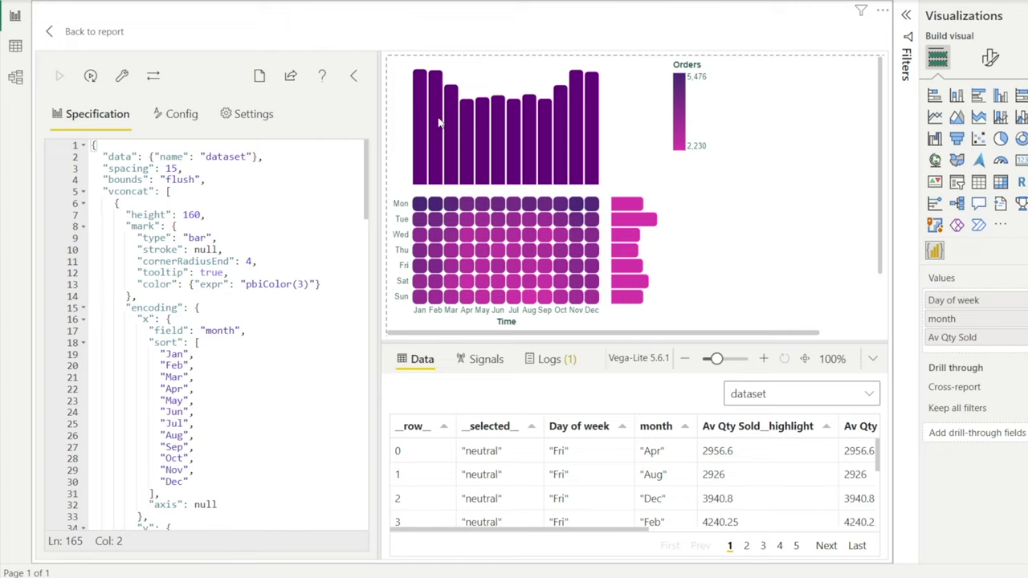
pyautogui.click(191, 213)
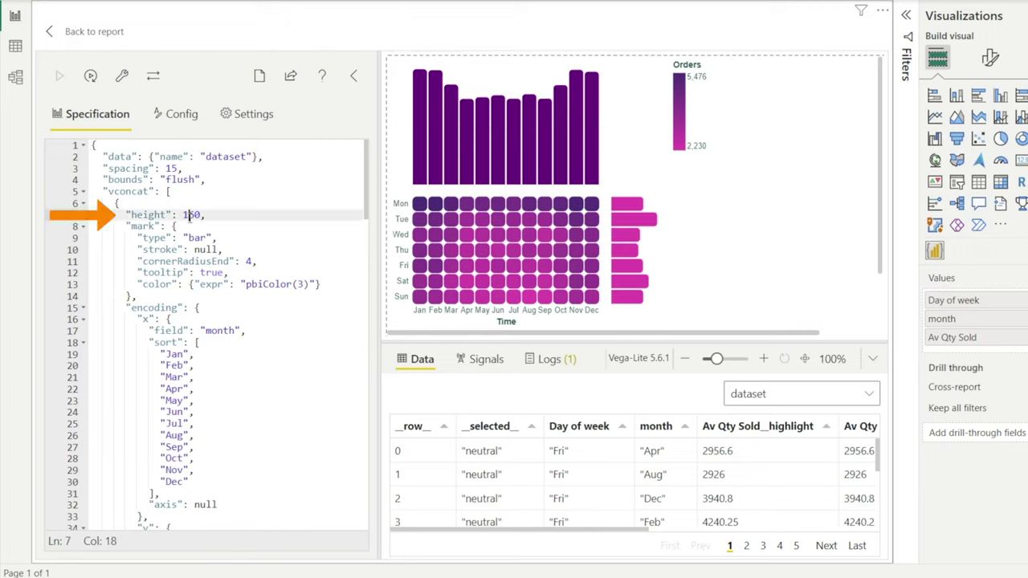
pyautogui.press('BackSpace')
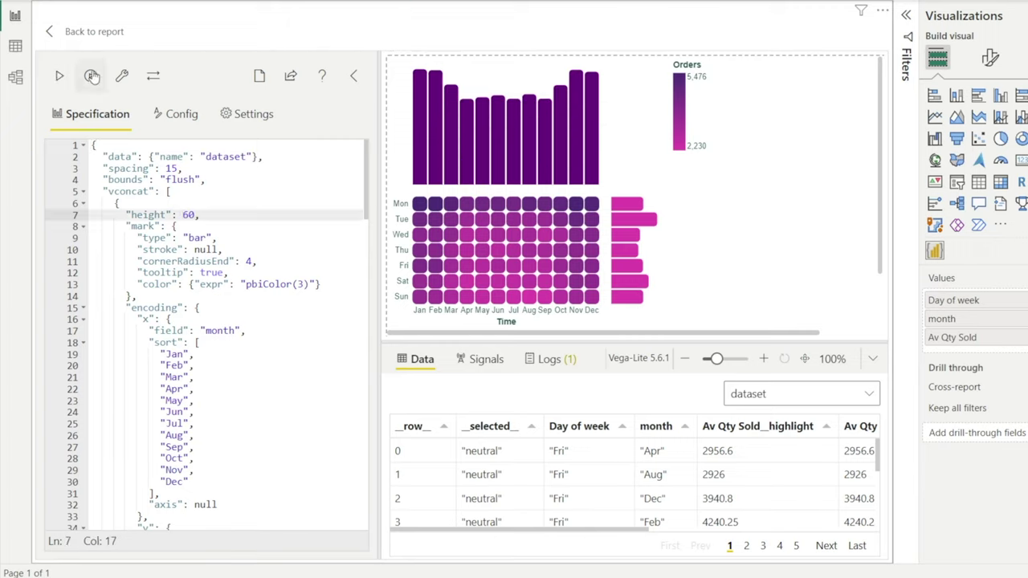
pyautogui.click(59, 76)
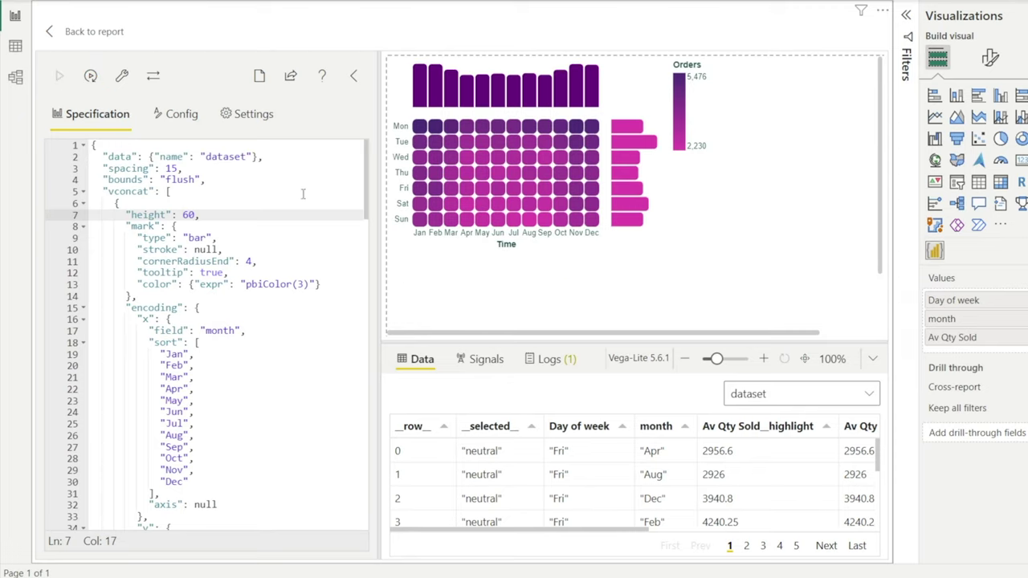
# Start a JSON template named 'Heatmap Bar Chart' and enter the author's name.
pyautogui.click(291, 77)
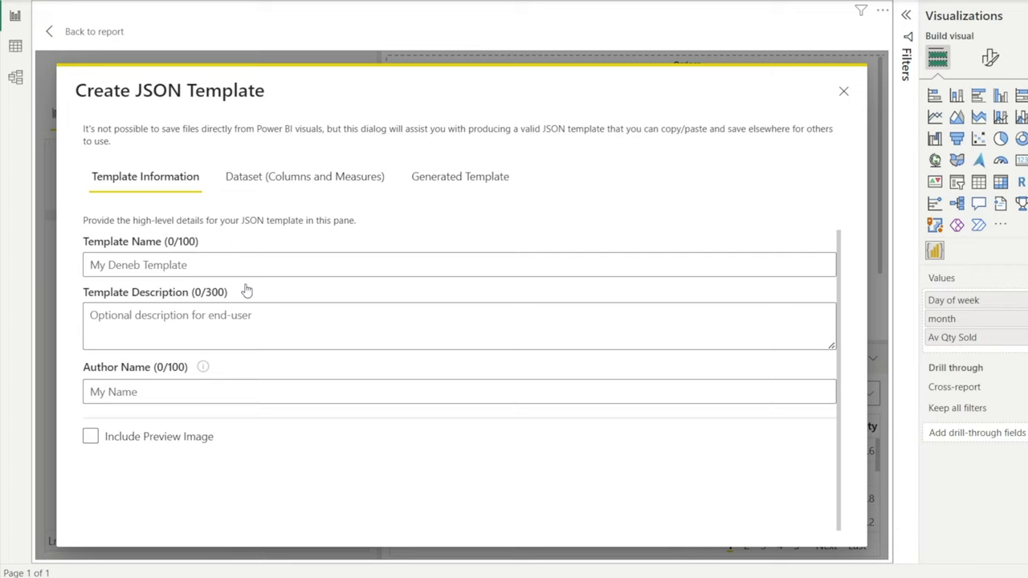
pyautogui.click(212, 268)
pyautogui.write('Heatma')
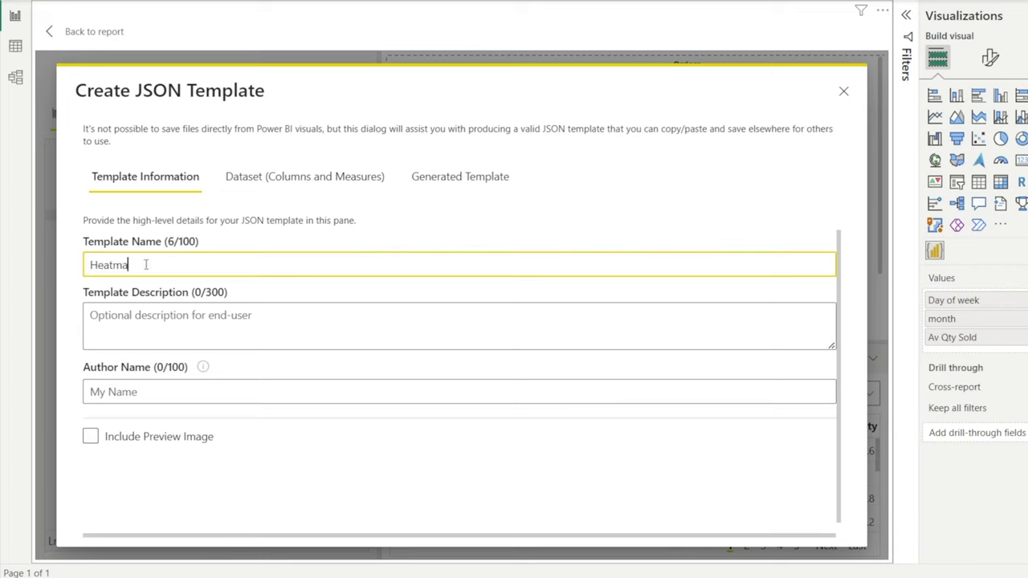
pyautogui.write('p Bar Chart')
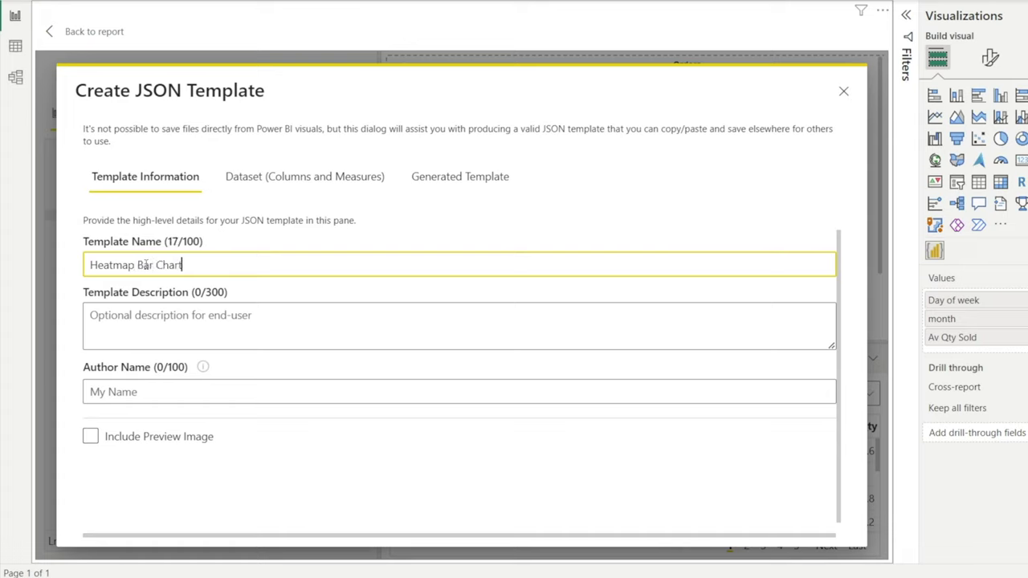
pyautogui.click(142, 394)
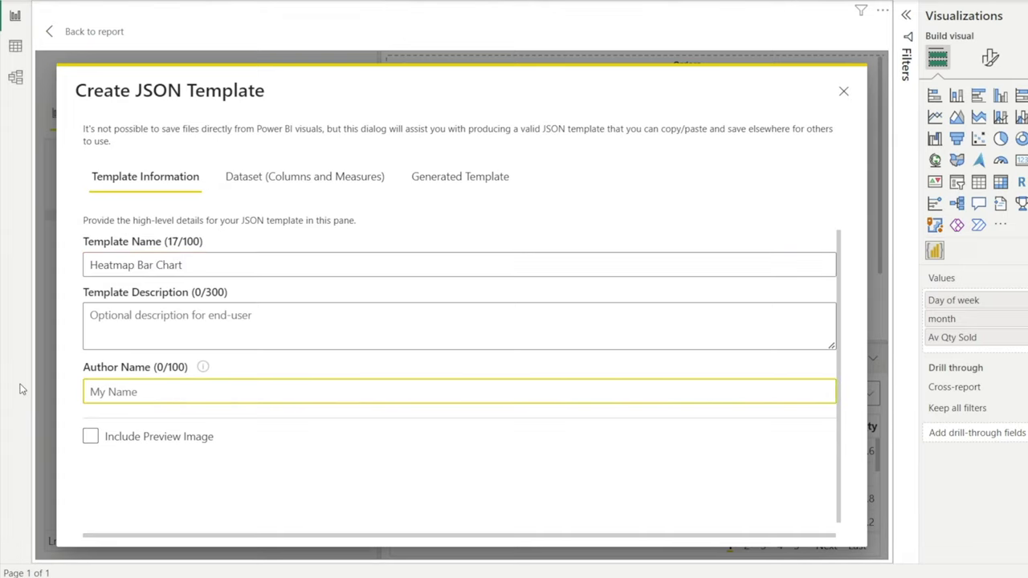
pyautogui.write('Isabella Susilowati')
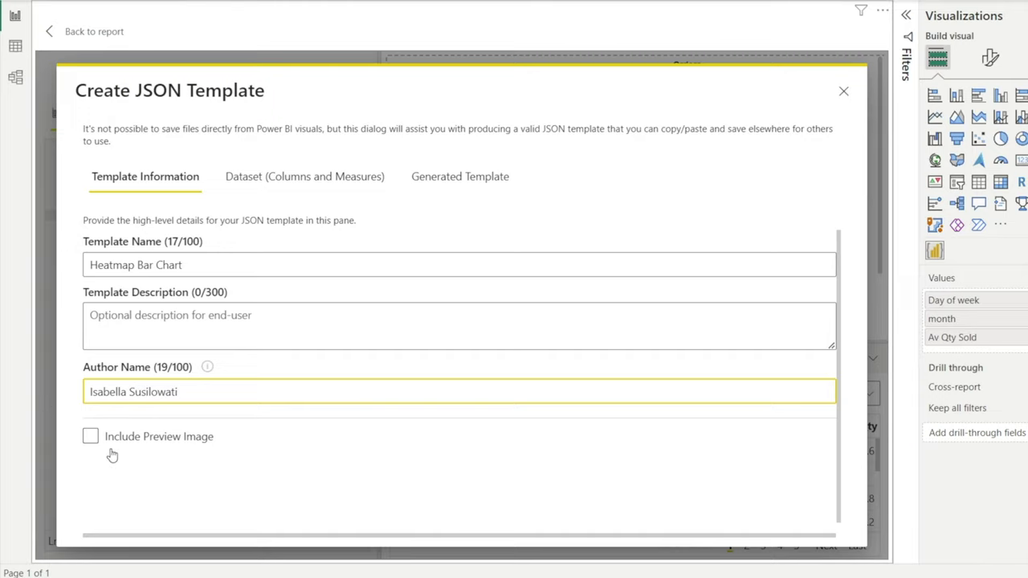
# Review the dataset fields and generated JSON, then copy the template to the clipboard.
pyautogui.click(282, 184)
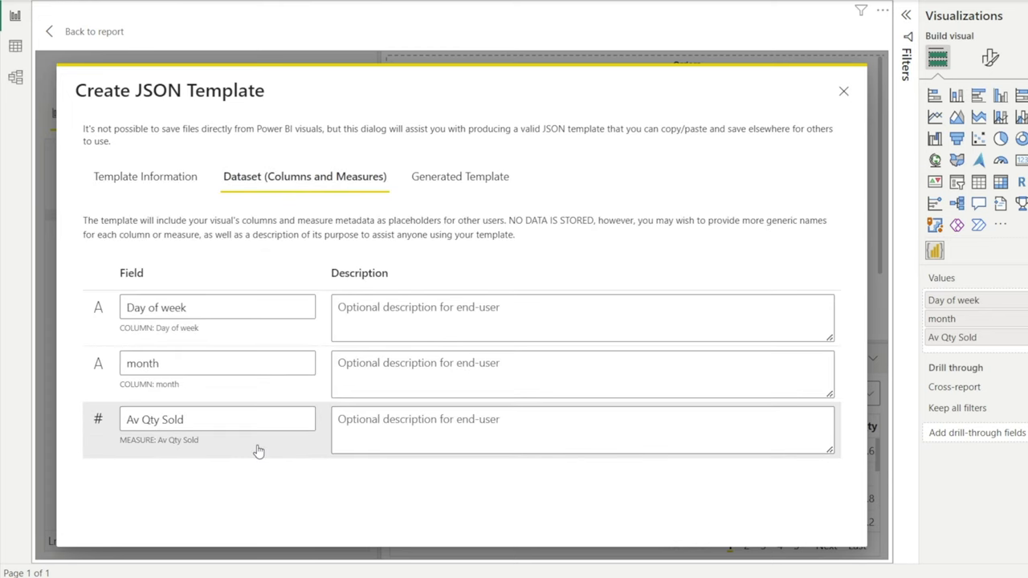
pyautogui.click(471, 185)
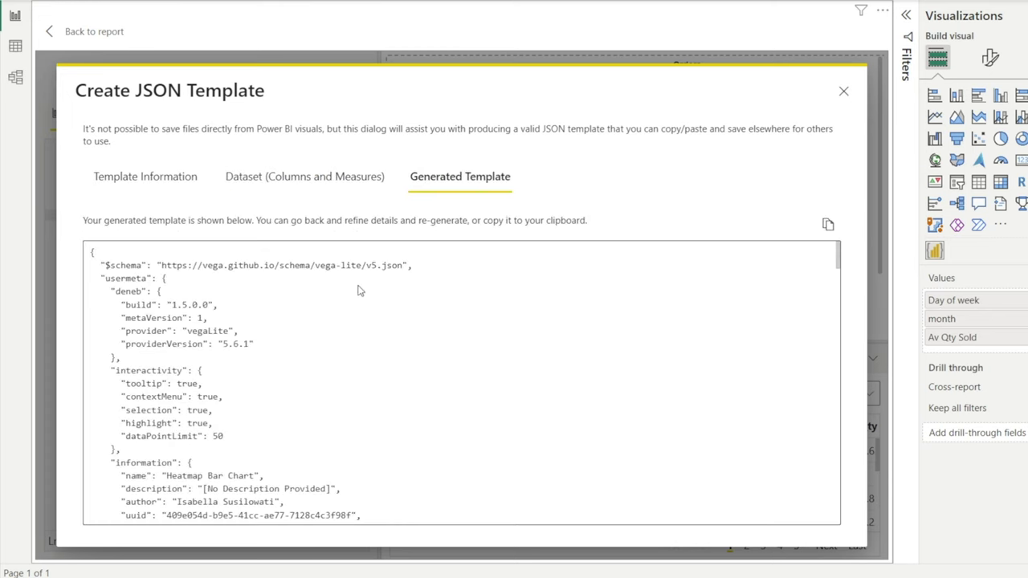
pyautogui.moveTo(153, 505); pyautogui.dragTo(302, 391)
pyautogui.click(482, 364)
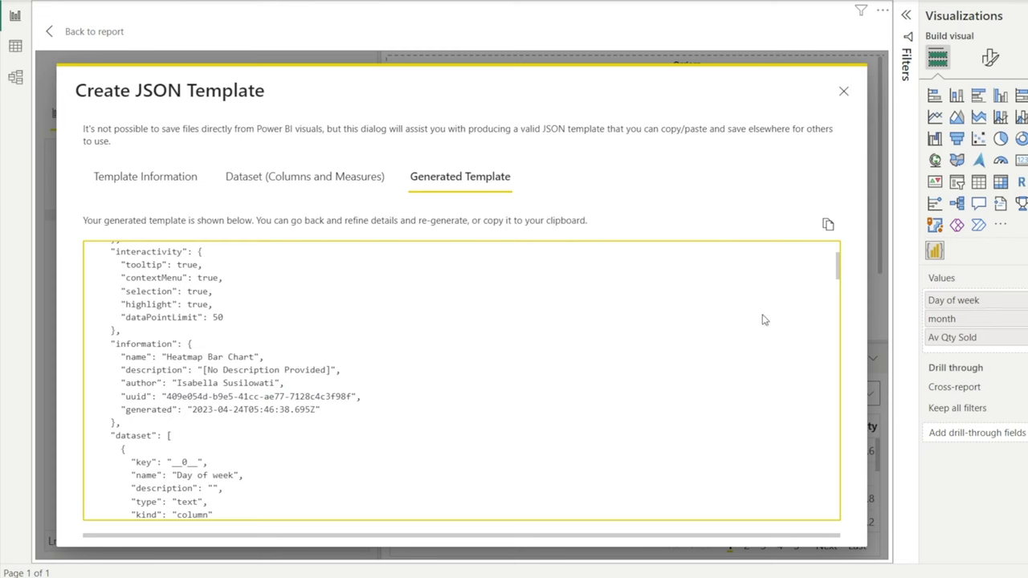
pyautogui.click(828, 226)
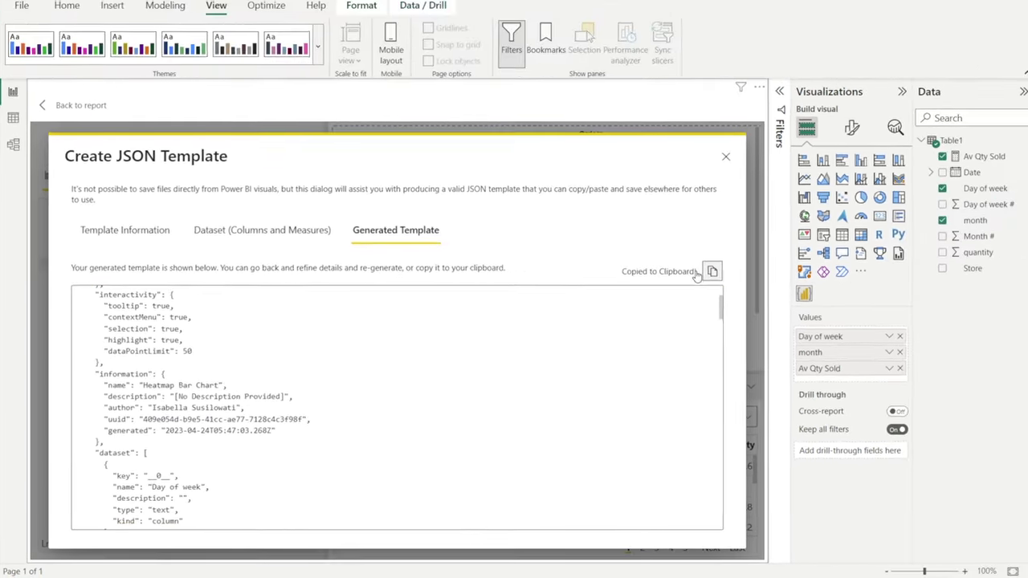
# Paste the generated template JSON into a new blank Notepad document.
pyautogui.press('super')
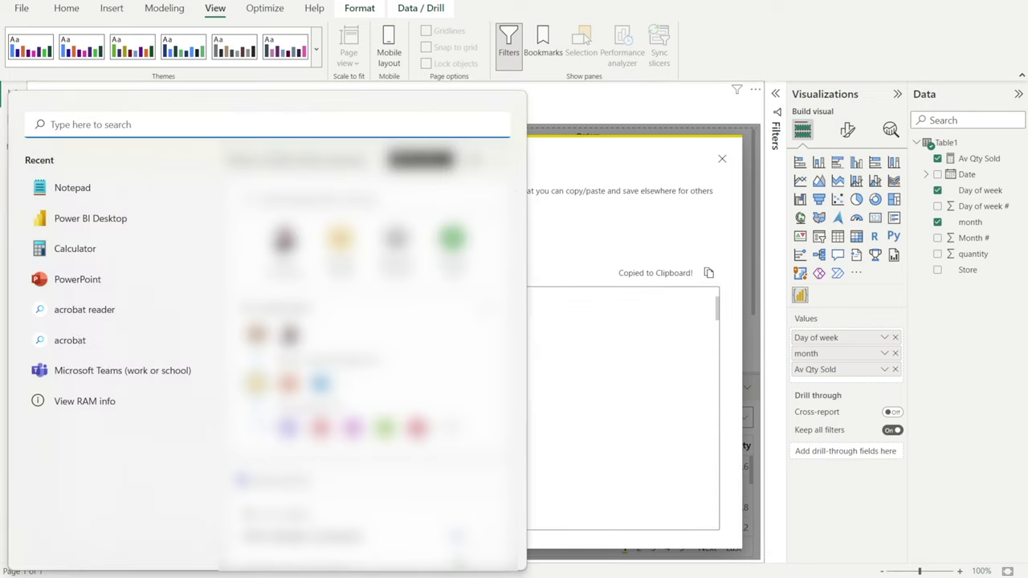
pyautogui.click(84, 187)
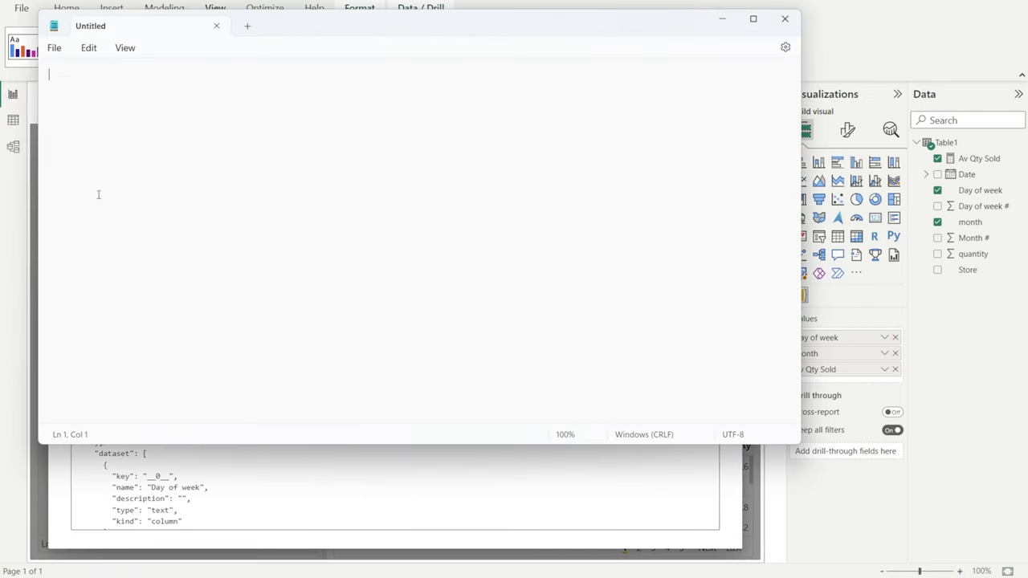
pyautogui.hotkey('ctrl', 'v')
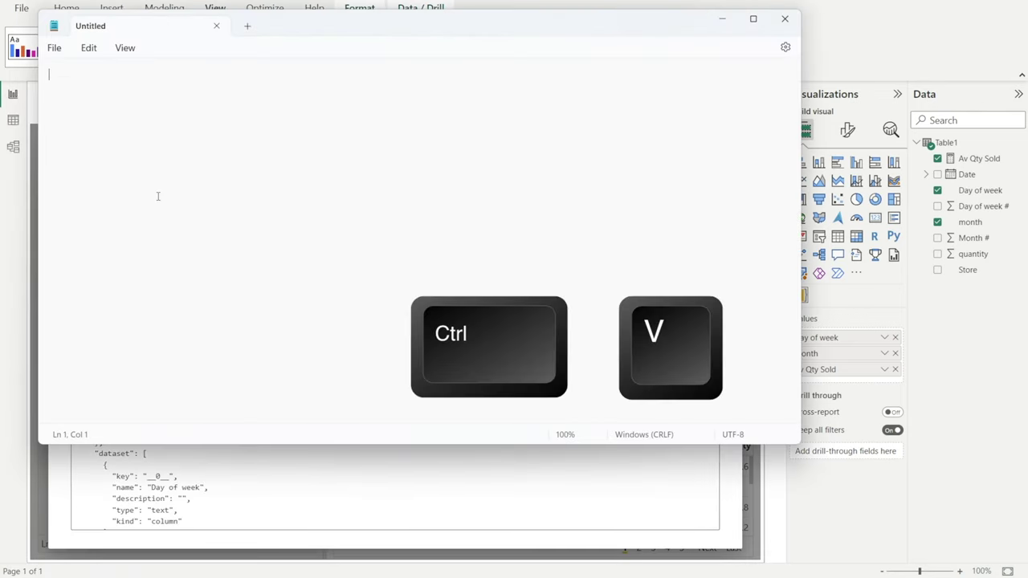
# Save the Notepad document as 'Heatmap_Isabella.json'.
pyautogui.click(54, 47)
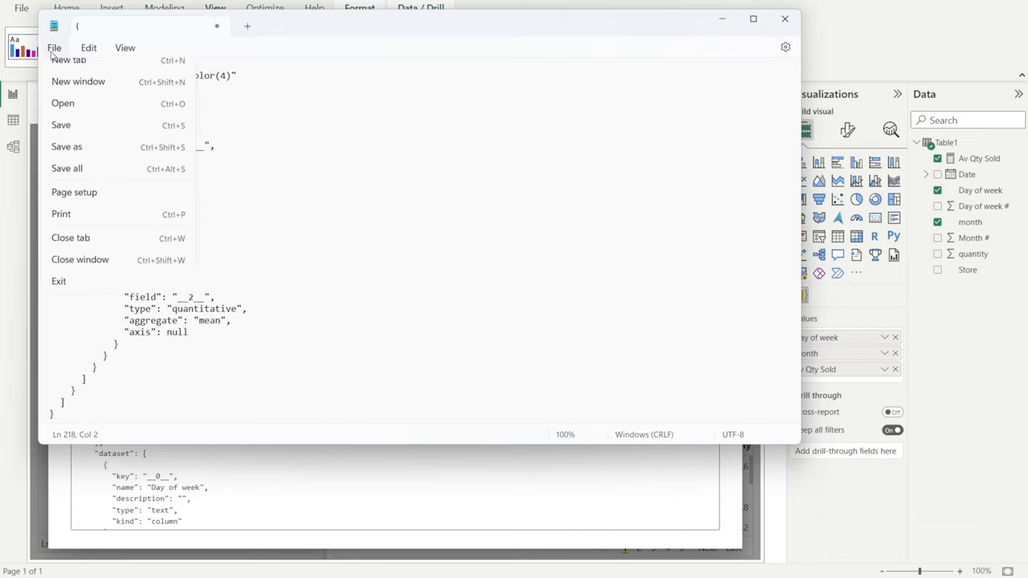
pyautogui.click(92, 159)
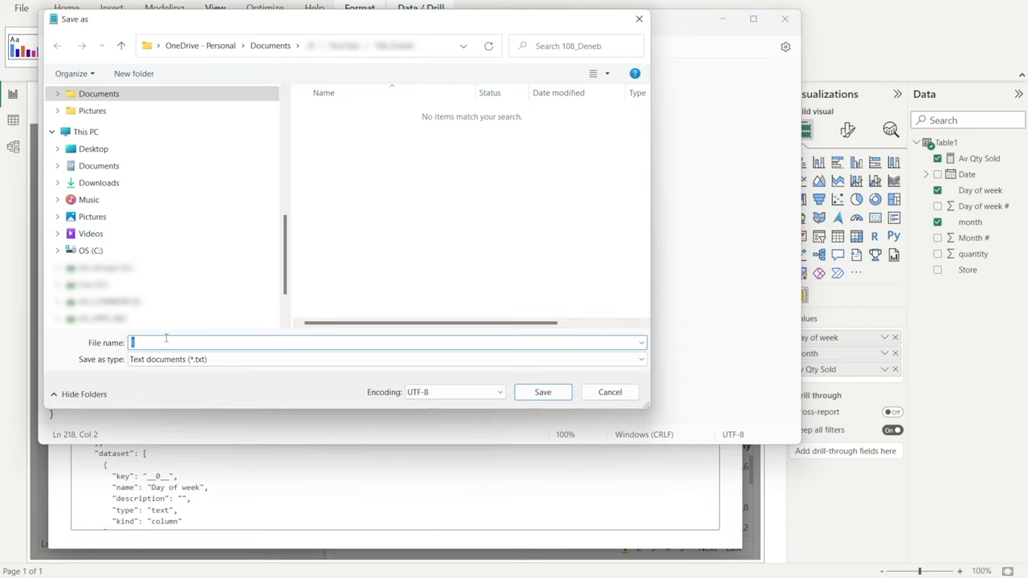
pyautogui.write('Hea')
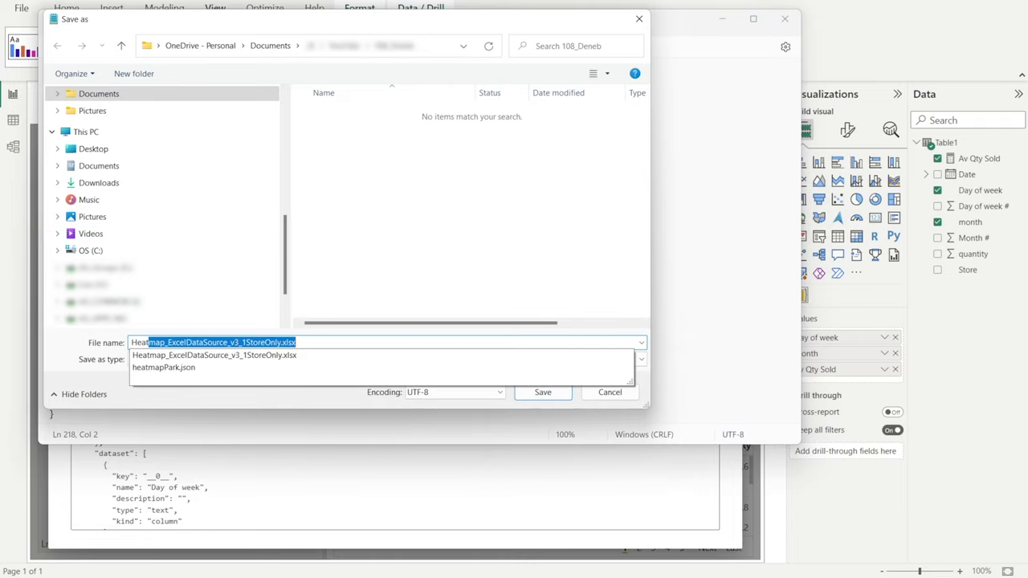
pyautogui.write('tmap_Isabella')
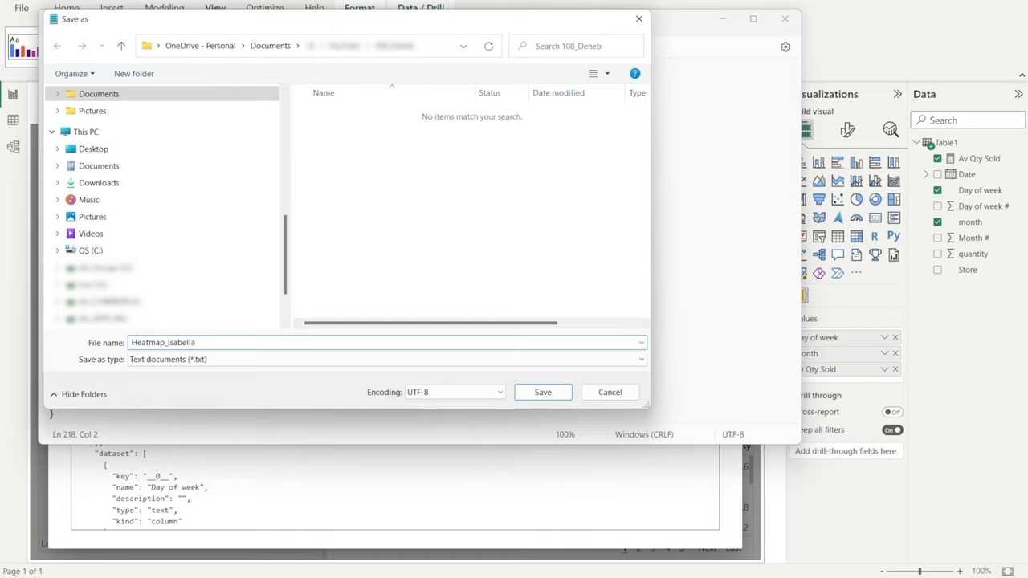
pyautogui.write('.json')
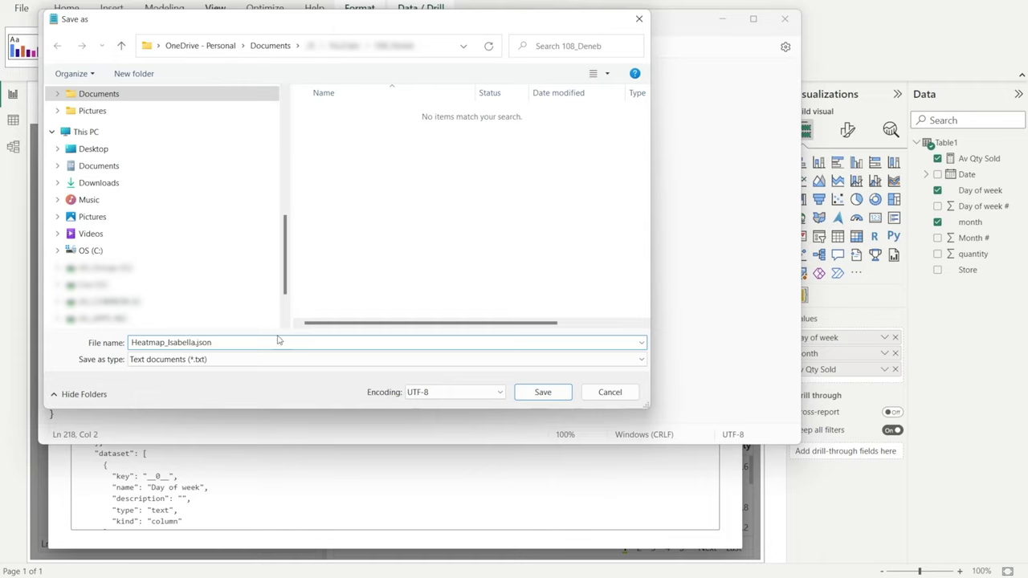